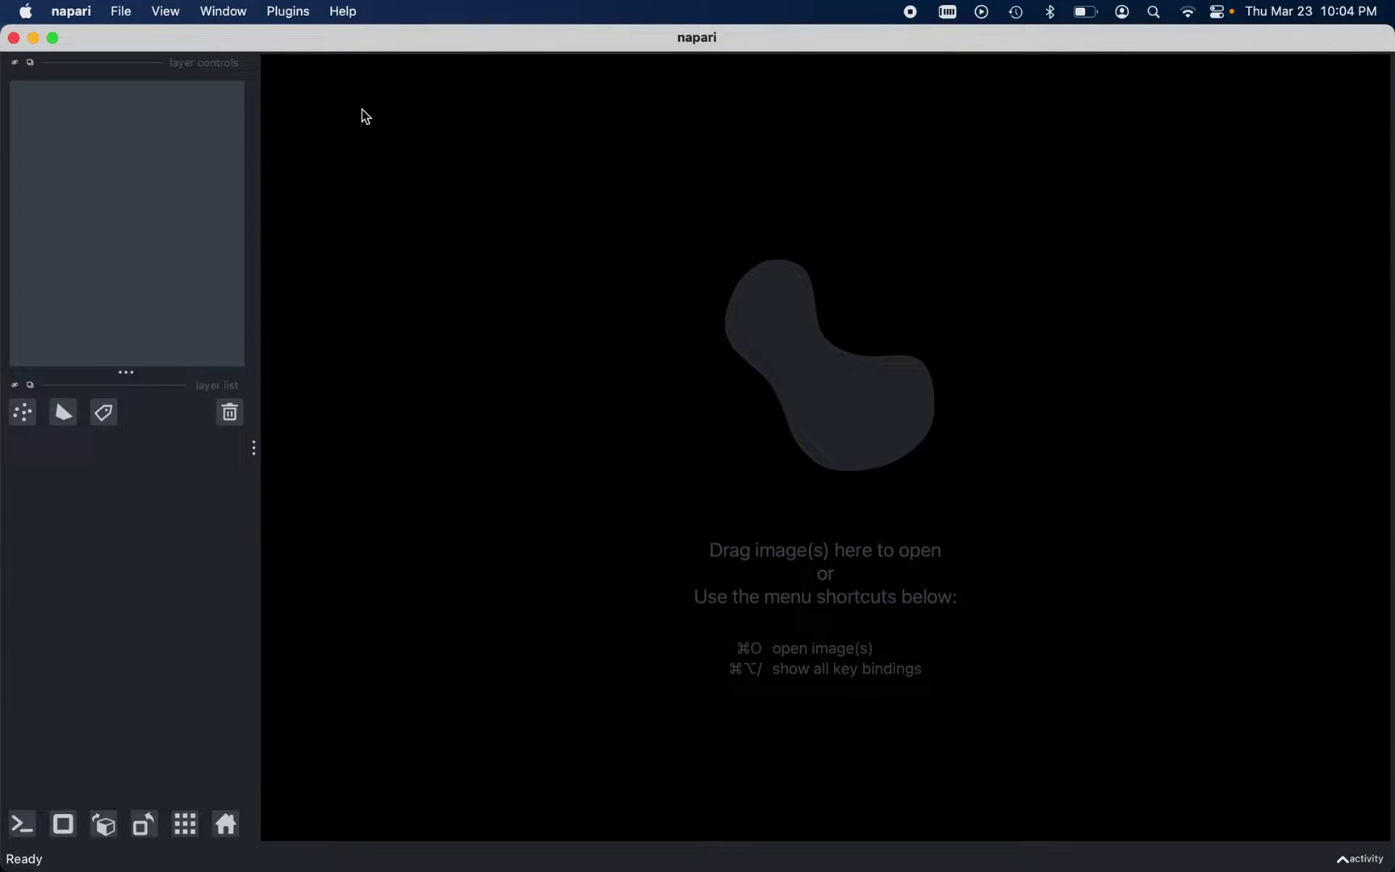
- Dock the napari-ADS (AxonDeepSeg) plugin panel from the Plugins menu
{"action": "left_click", "coordinate": [291, 13]}
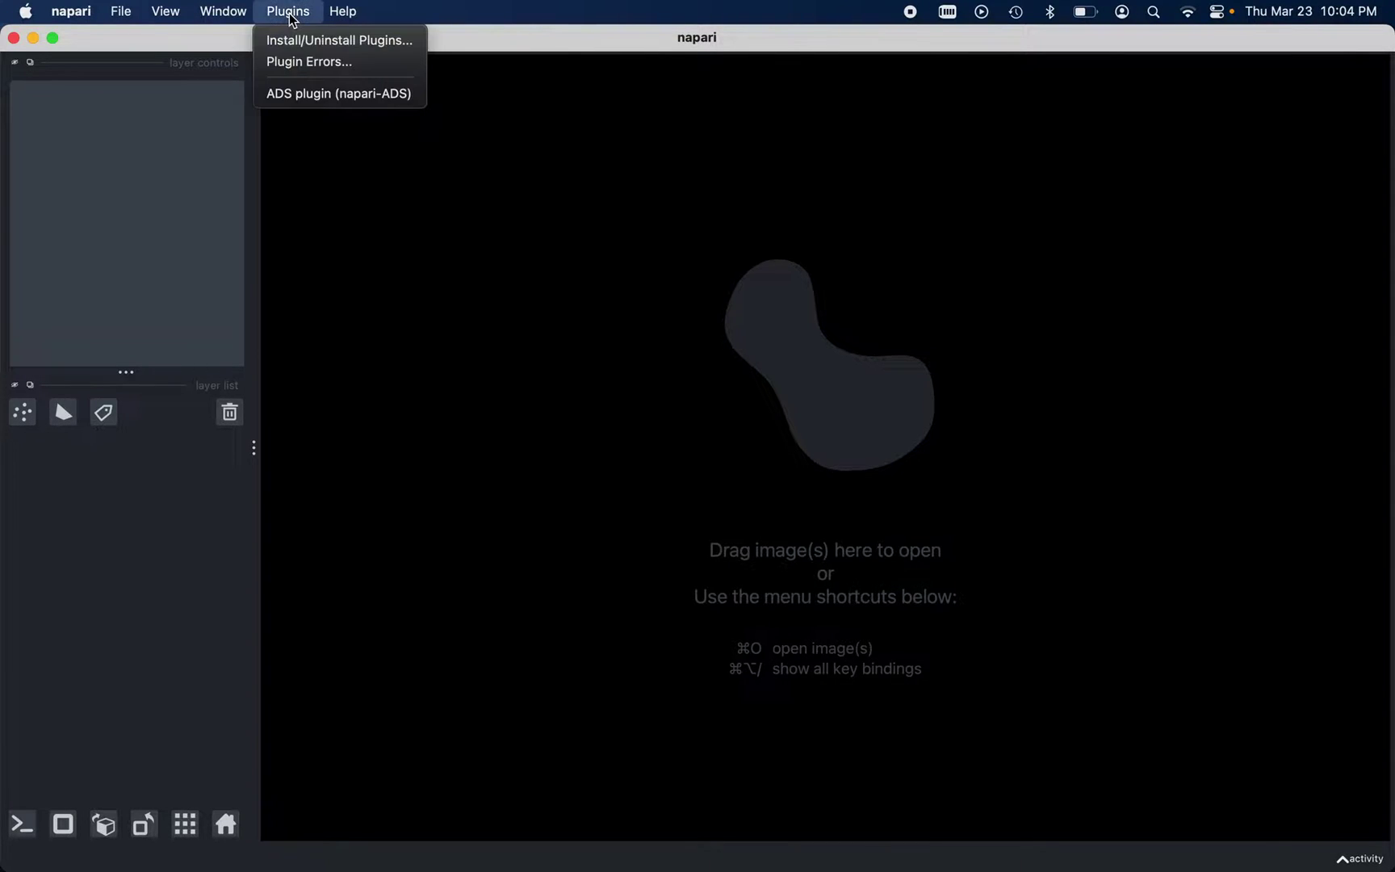
{"action": "left_click", "coordinate": [296, 95]}
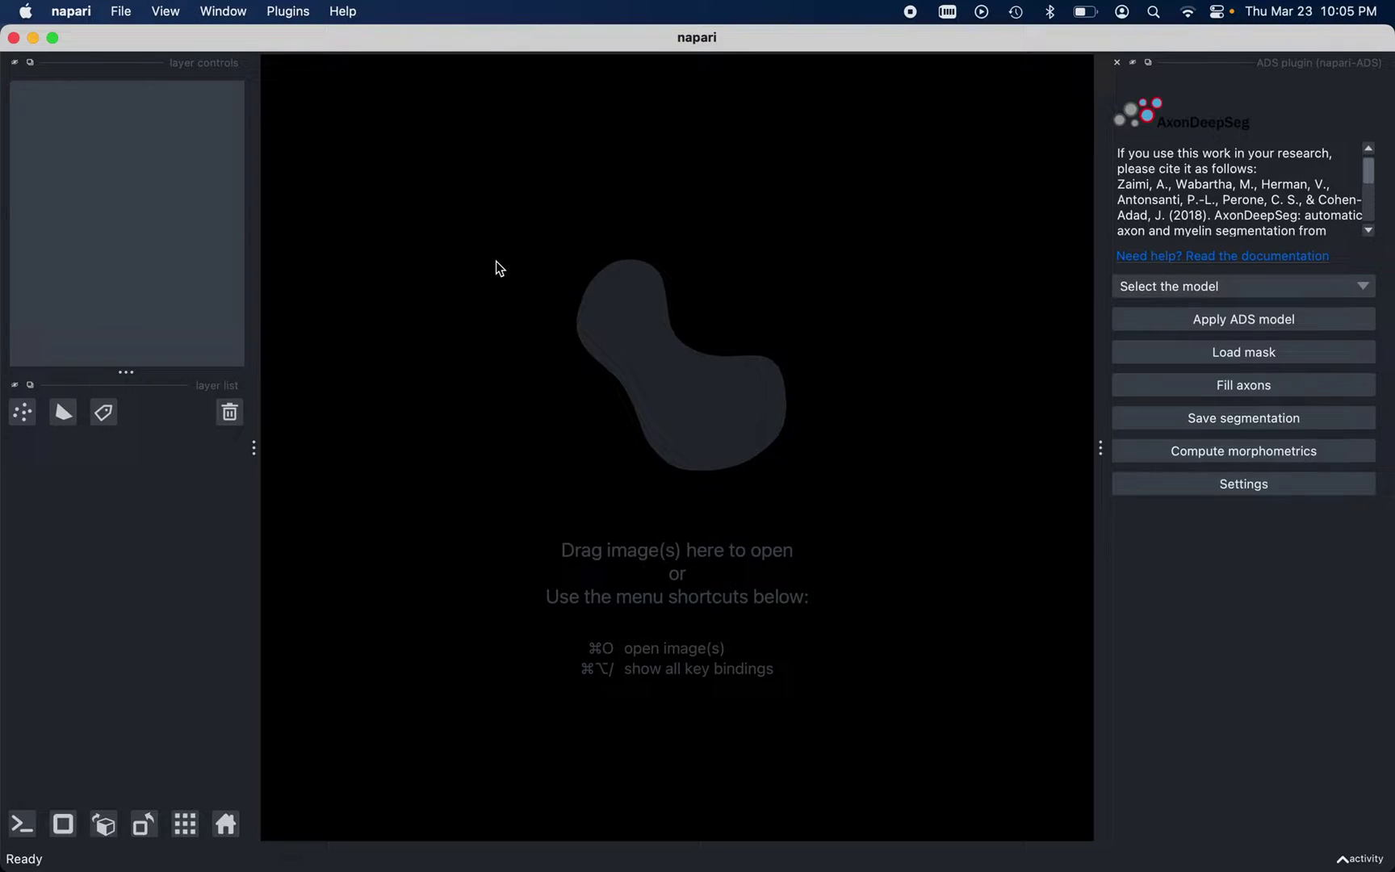
- Open image.png from AxonDeepSeg/models/model_seg_rat_axon-myelin_sem/data_test as a new image layer
{"action": "left_click", "coordinate": [125, 11]}
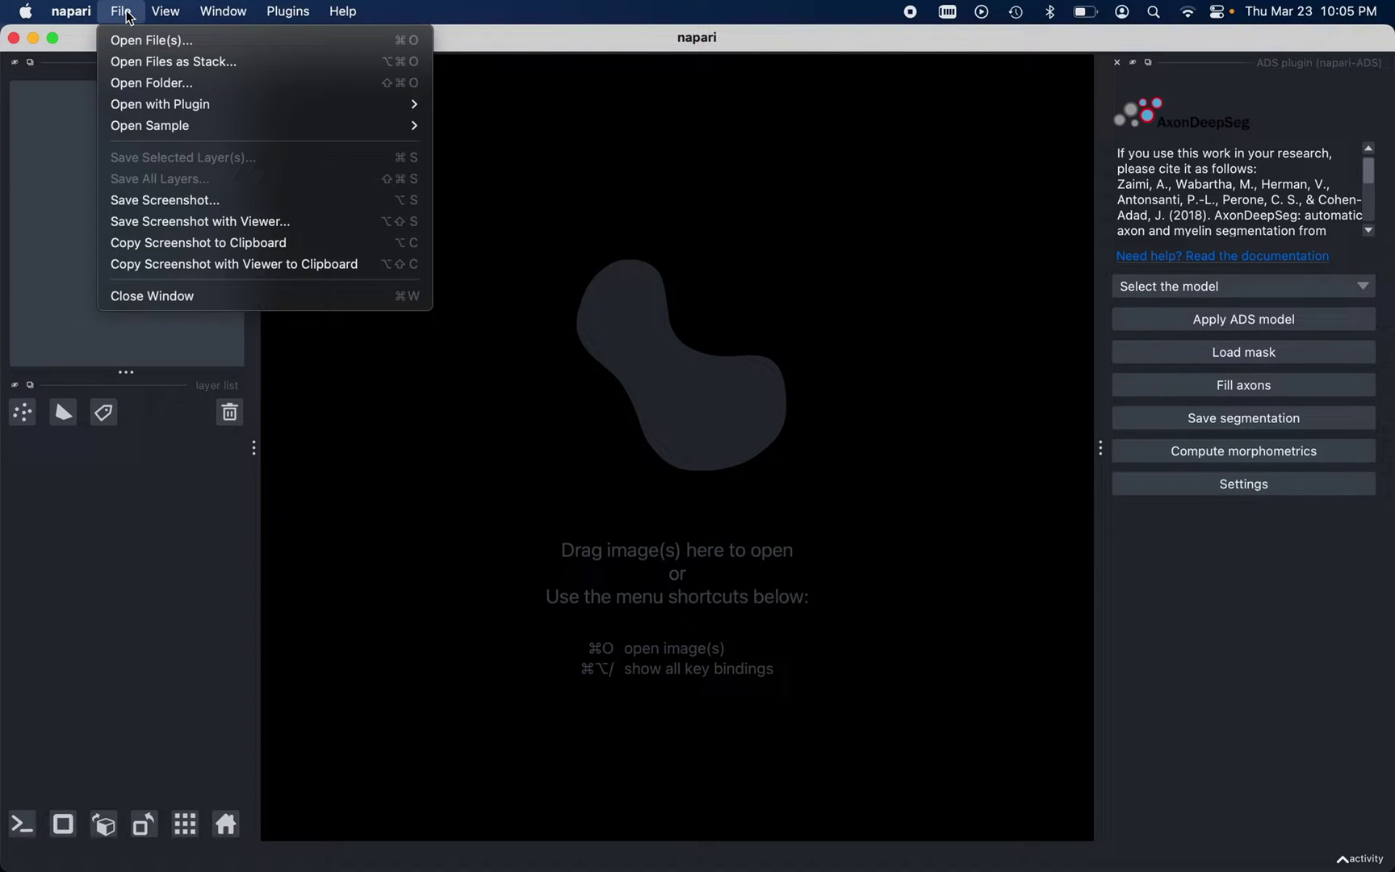
{"action": "left_click", "coordinate": [136, 39]}
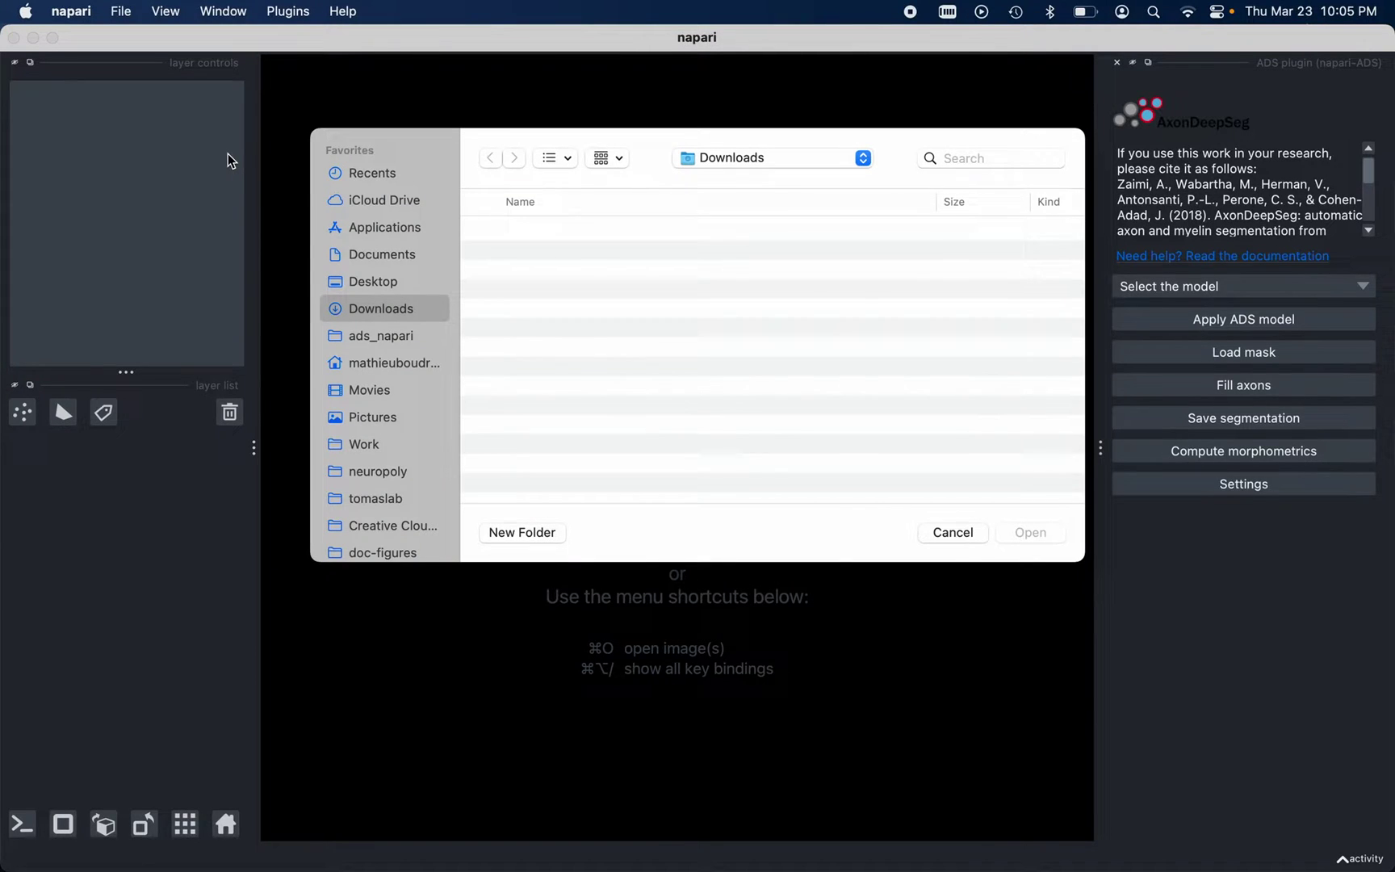
{"action": "left_click", "coordinate": [380, 339]}
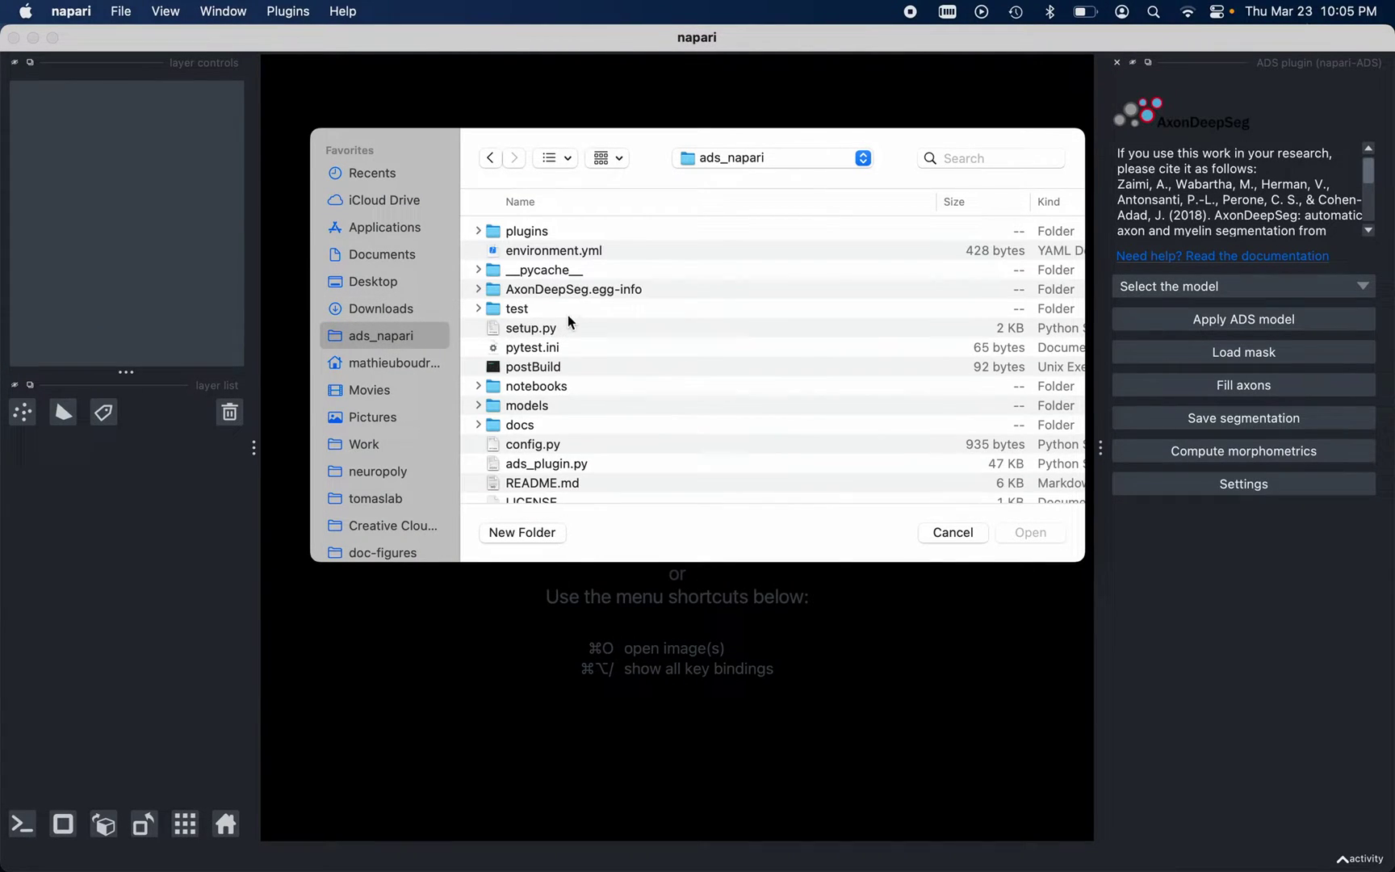
{"action": "left_click", "coordinate": [528, 203]}
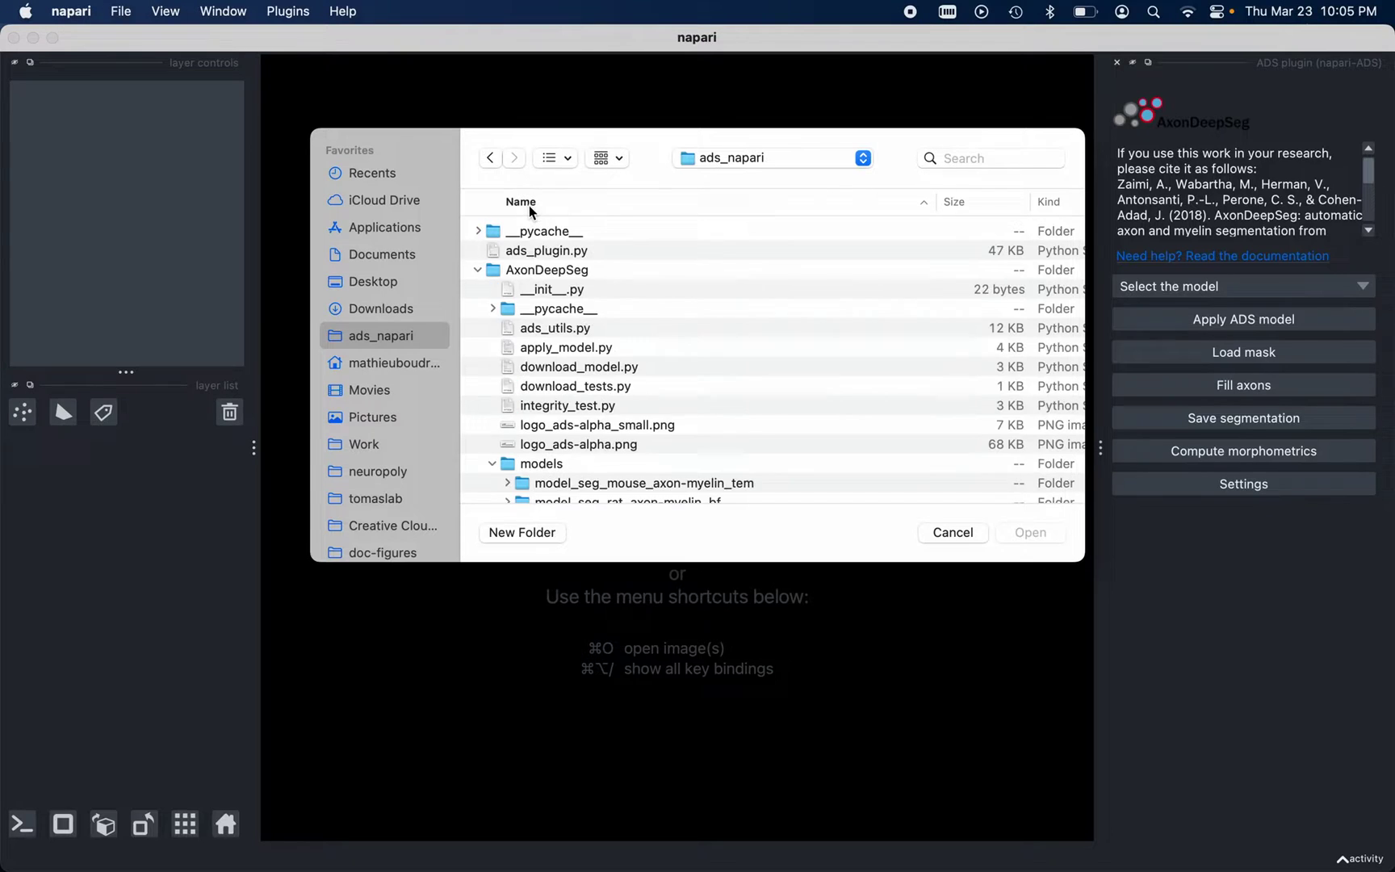
{"action": "double_click", "coordinate": [517, 268]}
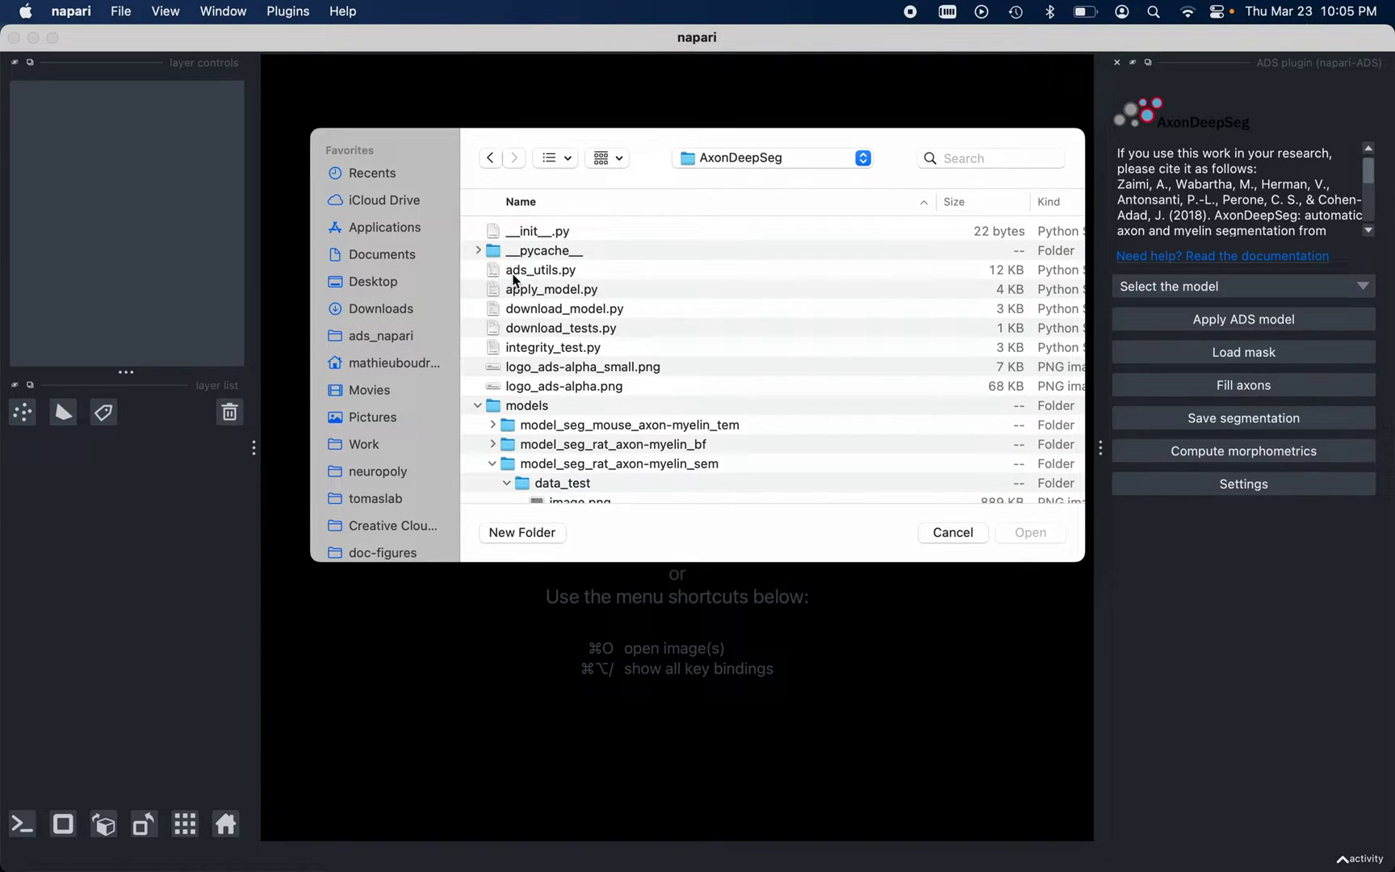
{"action": "scroll", "coordinate": [508, 384], "scroll_direction": "down", "scroll_amount": 1}
{"action": "double_click", "coordinate": [500, 388]}
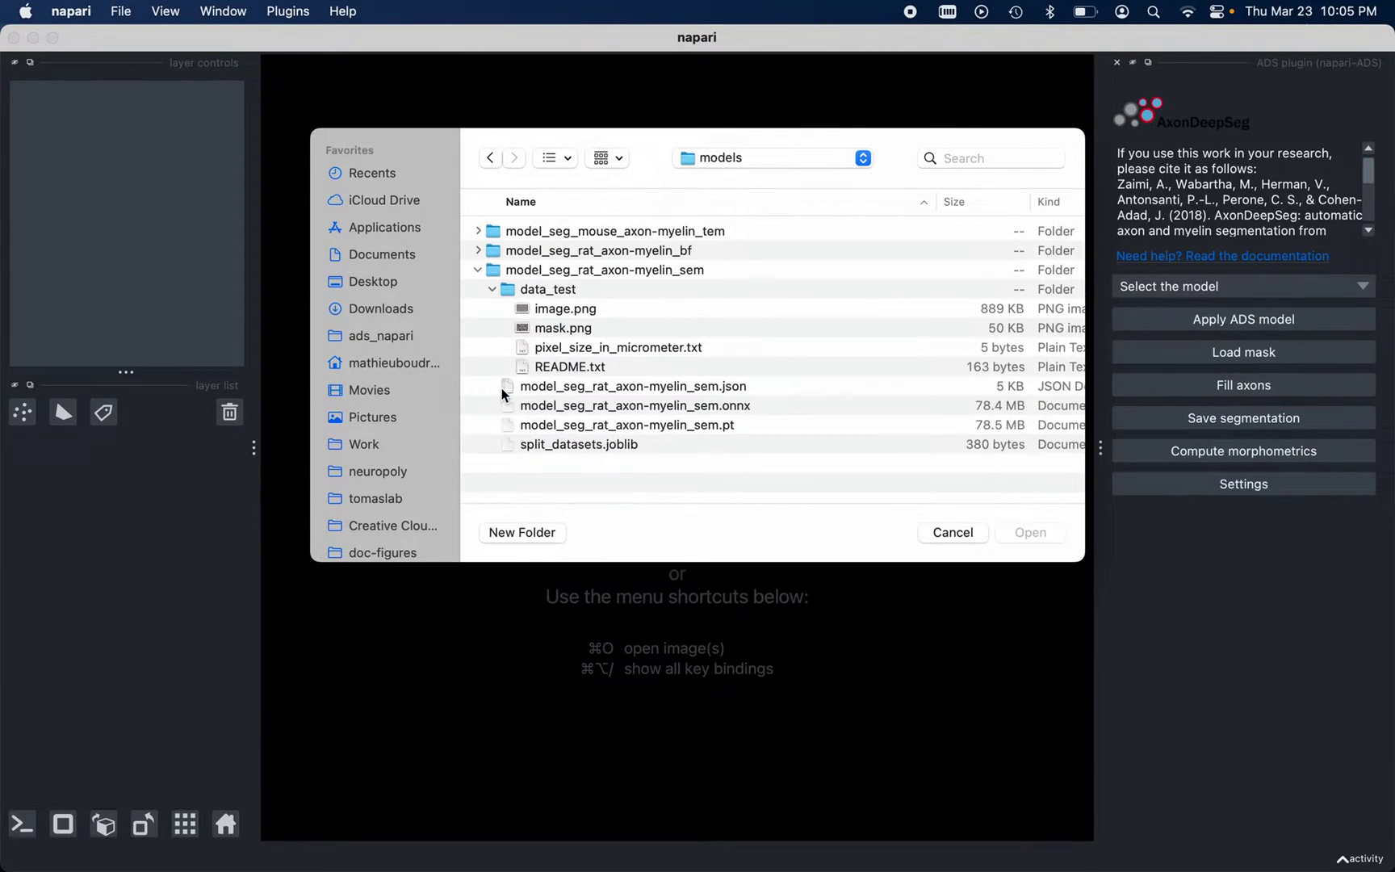
{"action": "double_click", "coordinate": [535, 269]}
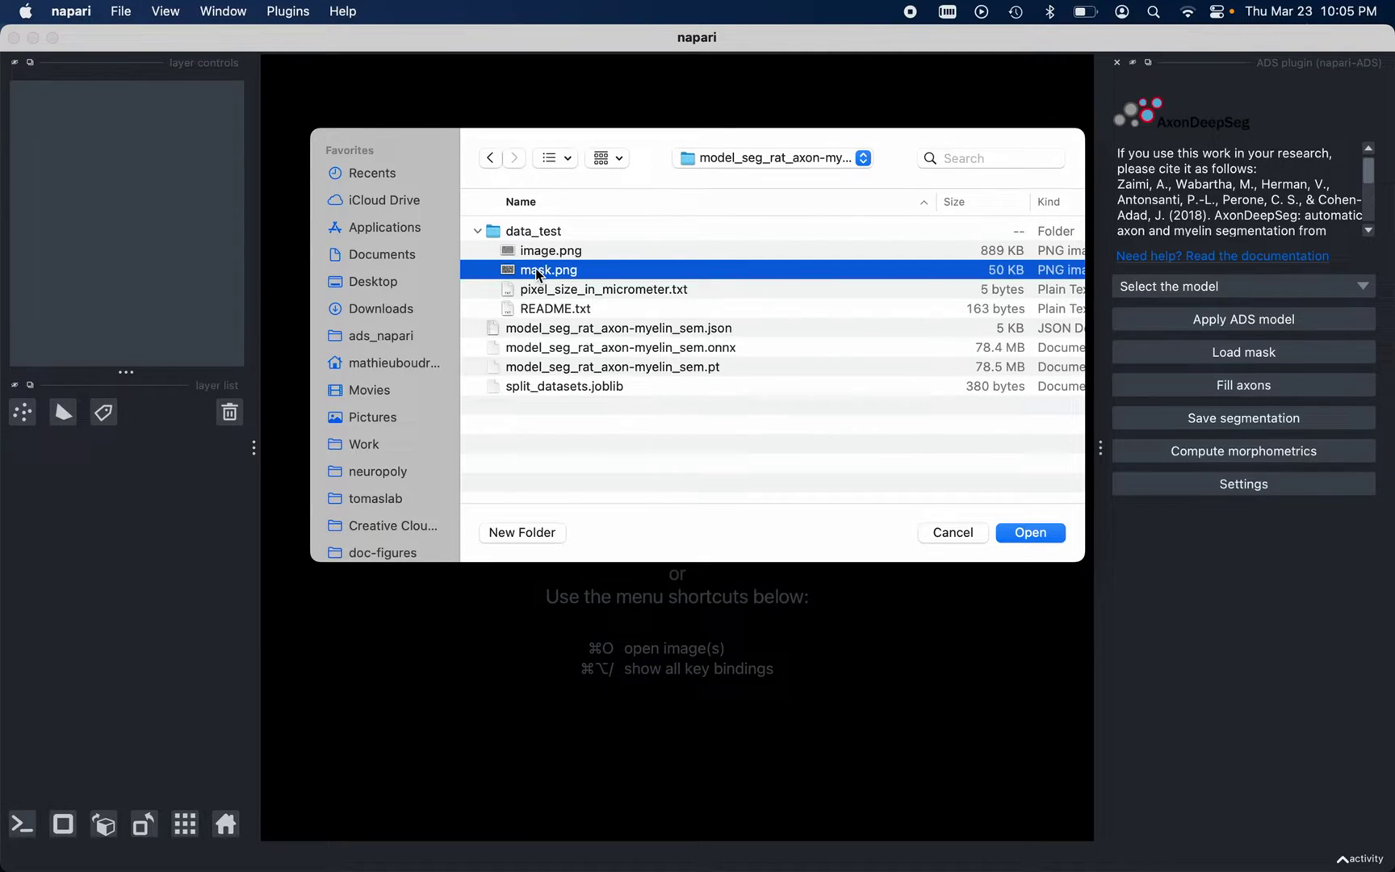
{"action": "left_click", "coordinate": [530, 251]}
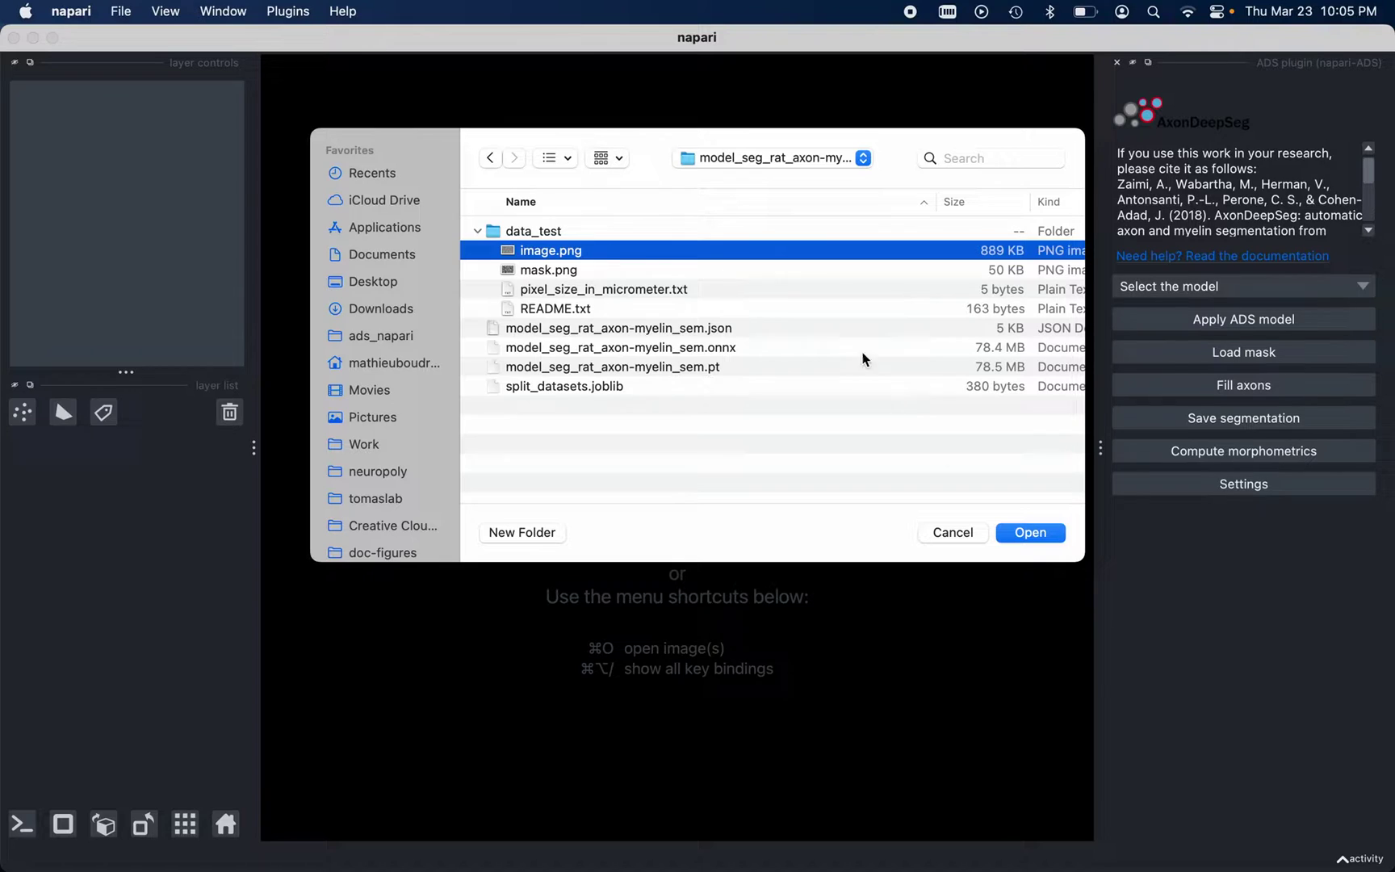
{"action": "left_click", "coordinate": [1049, 539]}
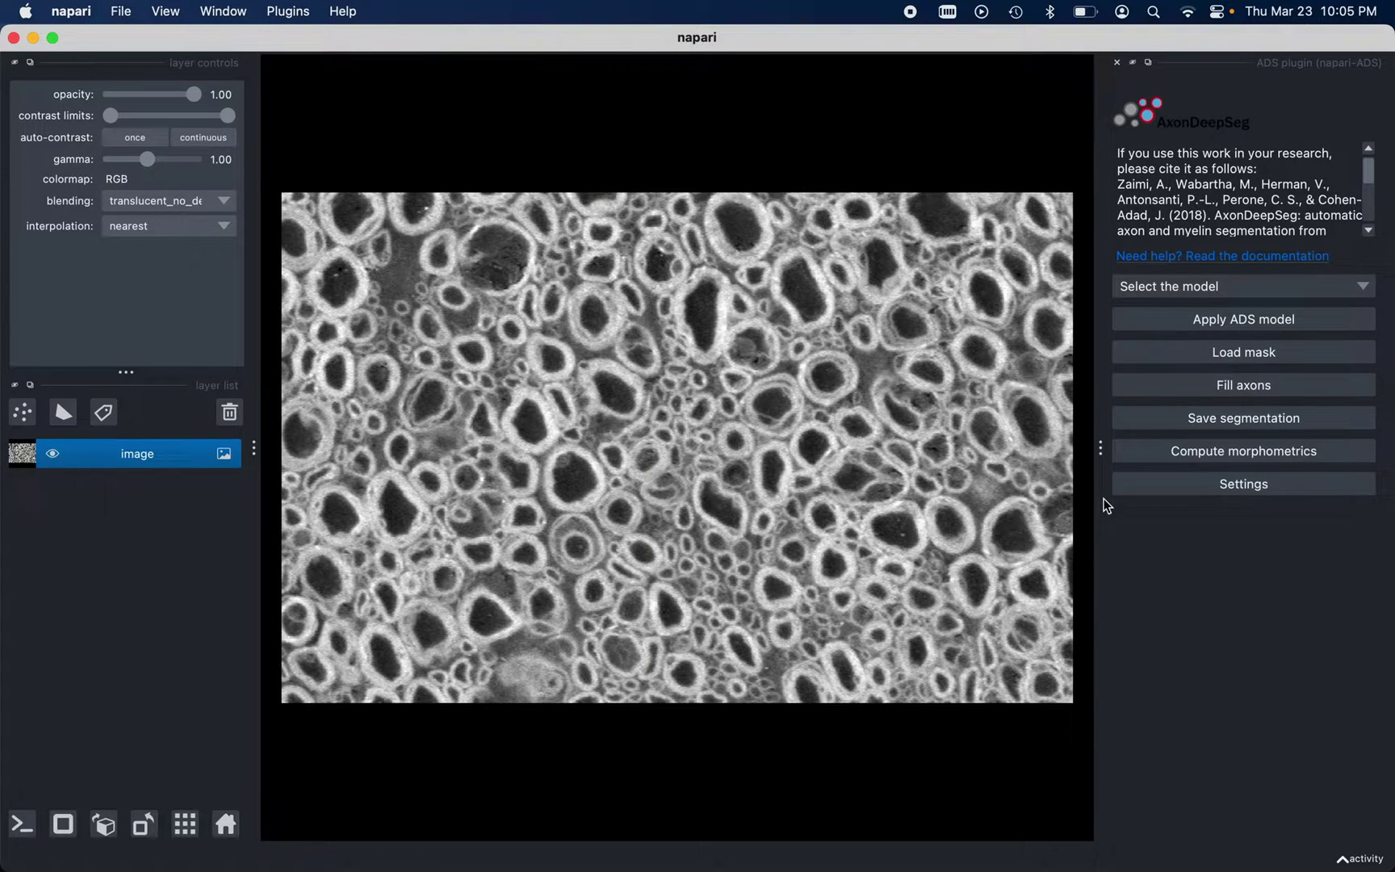
- Choose model_seg_rat_axon-myelin_sem in the ADS panel's model dropdown
{"action": "left_click", "coordinate": [1238, 295]}
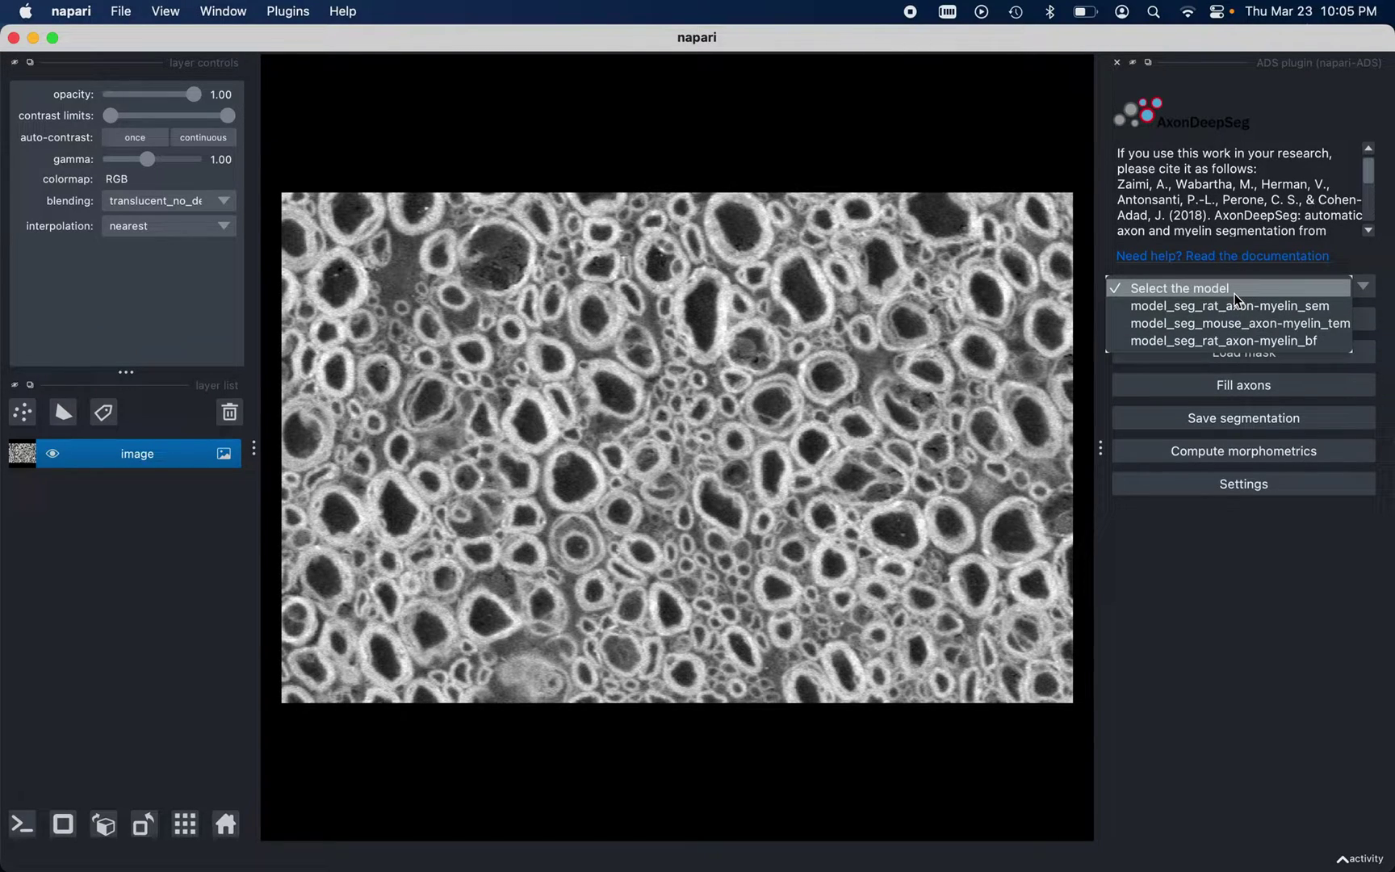
{"action": "left_click", "coordinate": [1300, 307]}
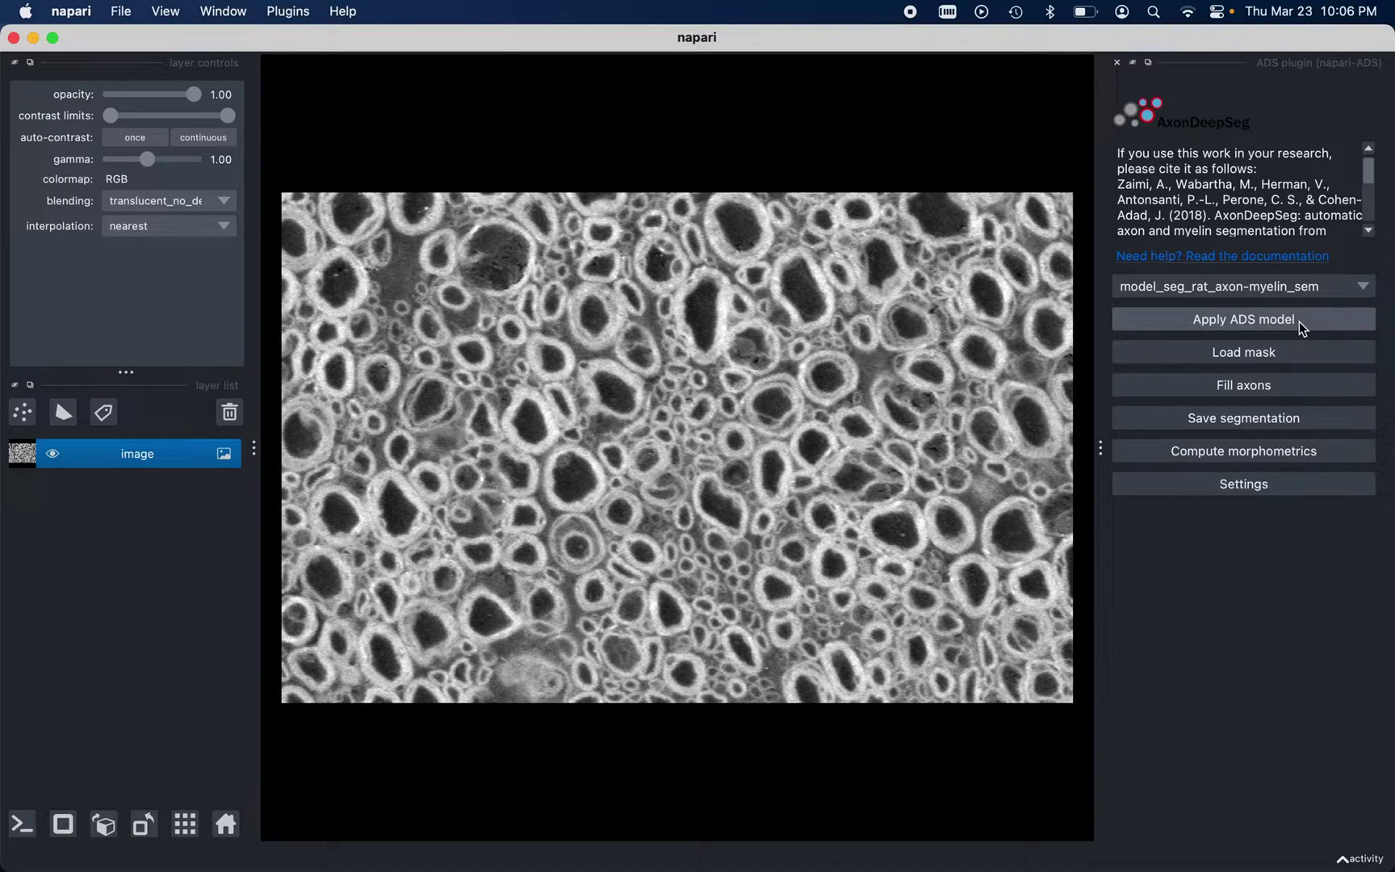
- Apply the ADS model to create the image_seg-axon and image_seg-myelin label layers
{"action": "left_click", "coordinate": [1299, 322]}
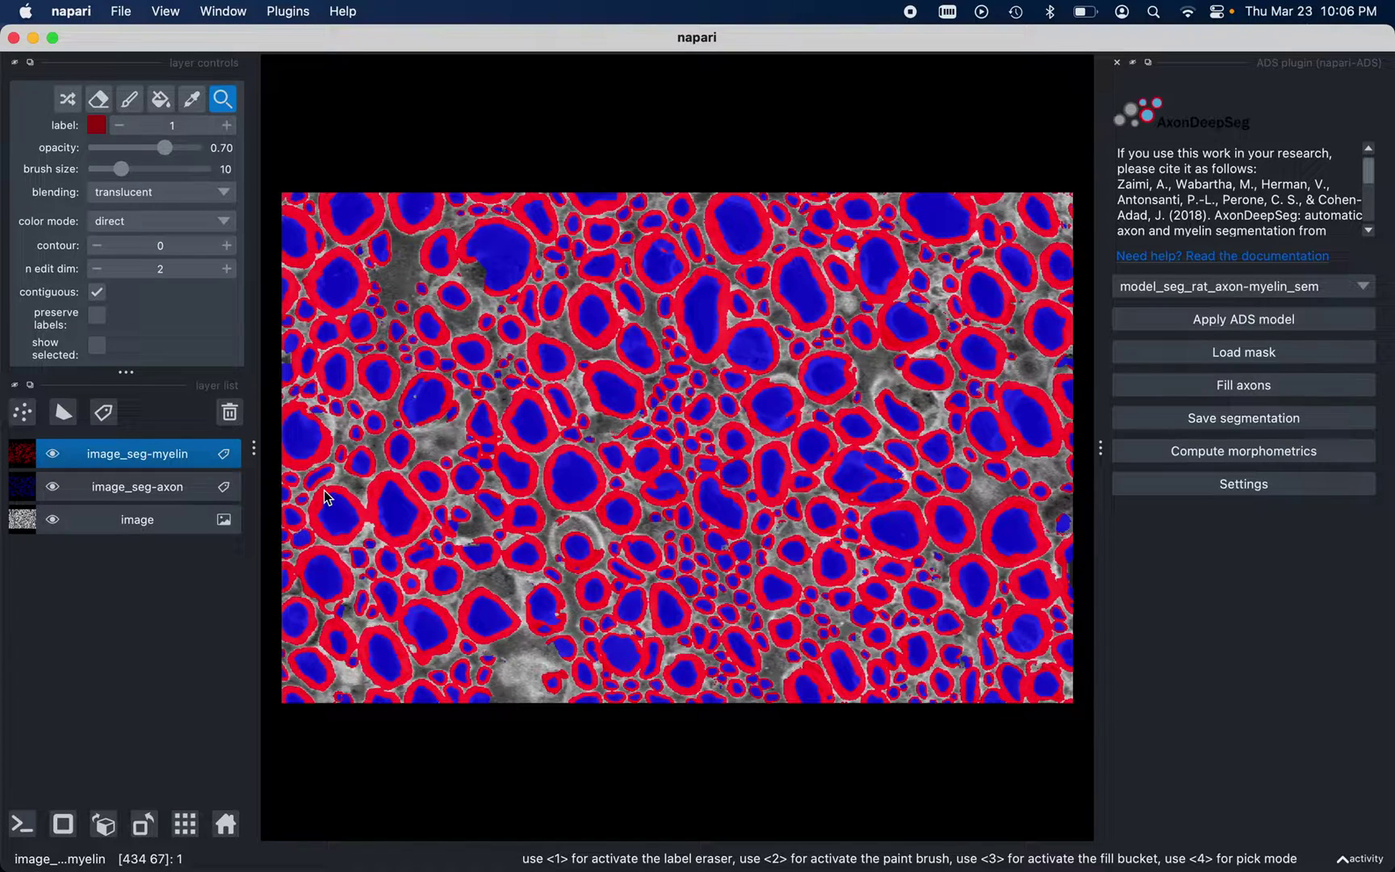
- Hide and reshow the myelin and axon overlays to check each one
{"action": "left_click", "coordinate": [166, 492]}
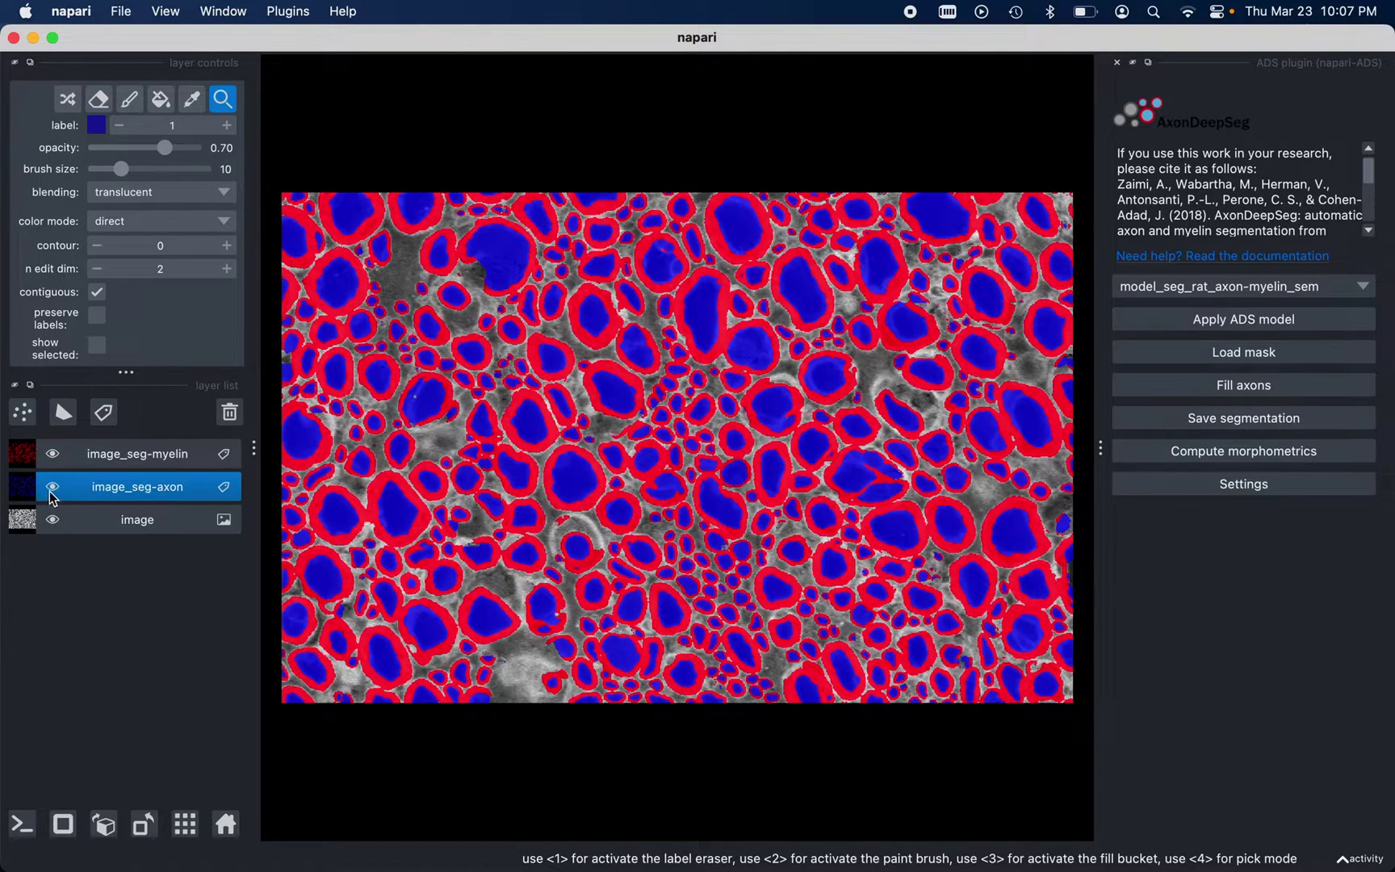
{"action": "left_click", "coordinate": [109, 462]}
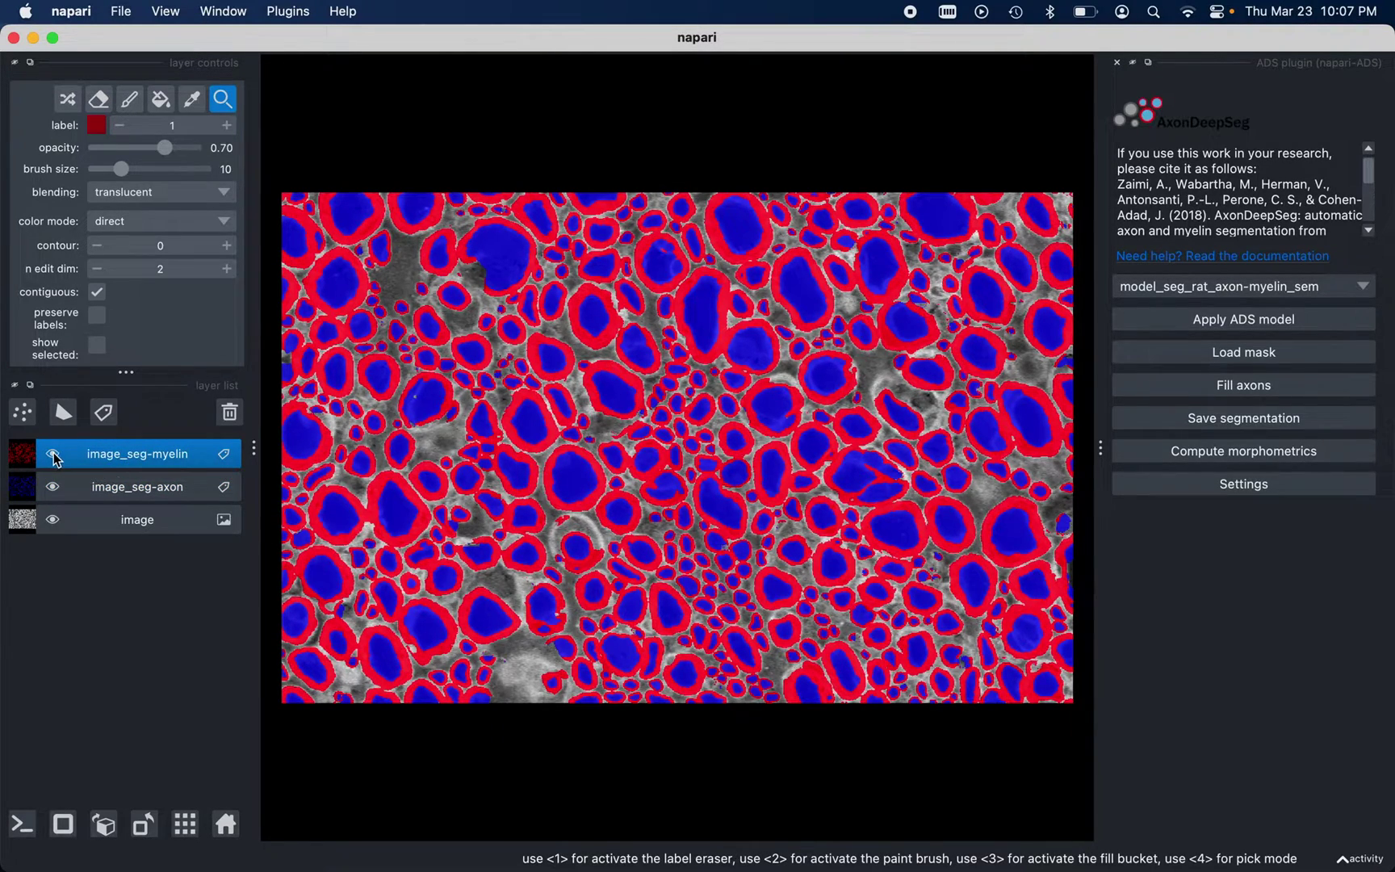
{"action": "left_click", "coordinate": [54, 455]}
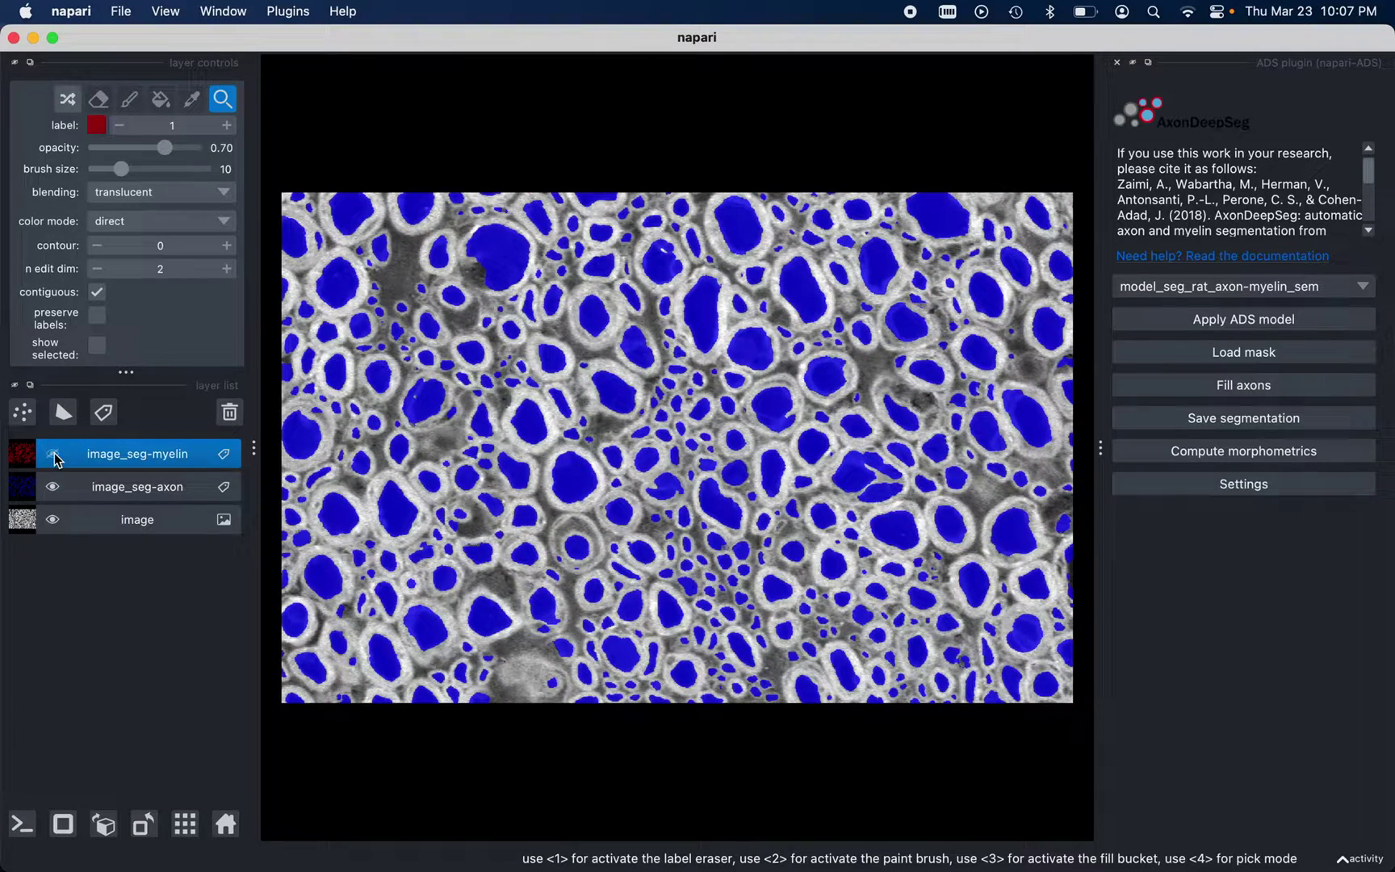
{"action": "left_click", "coordinate": [54, 456]}
{"action": "left_click", "coordinate": [96, 484]}
{"action": "left_click", "coordinate": [51, 487]}
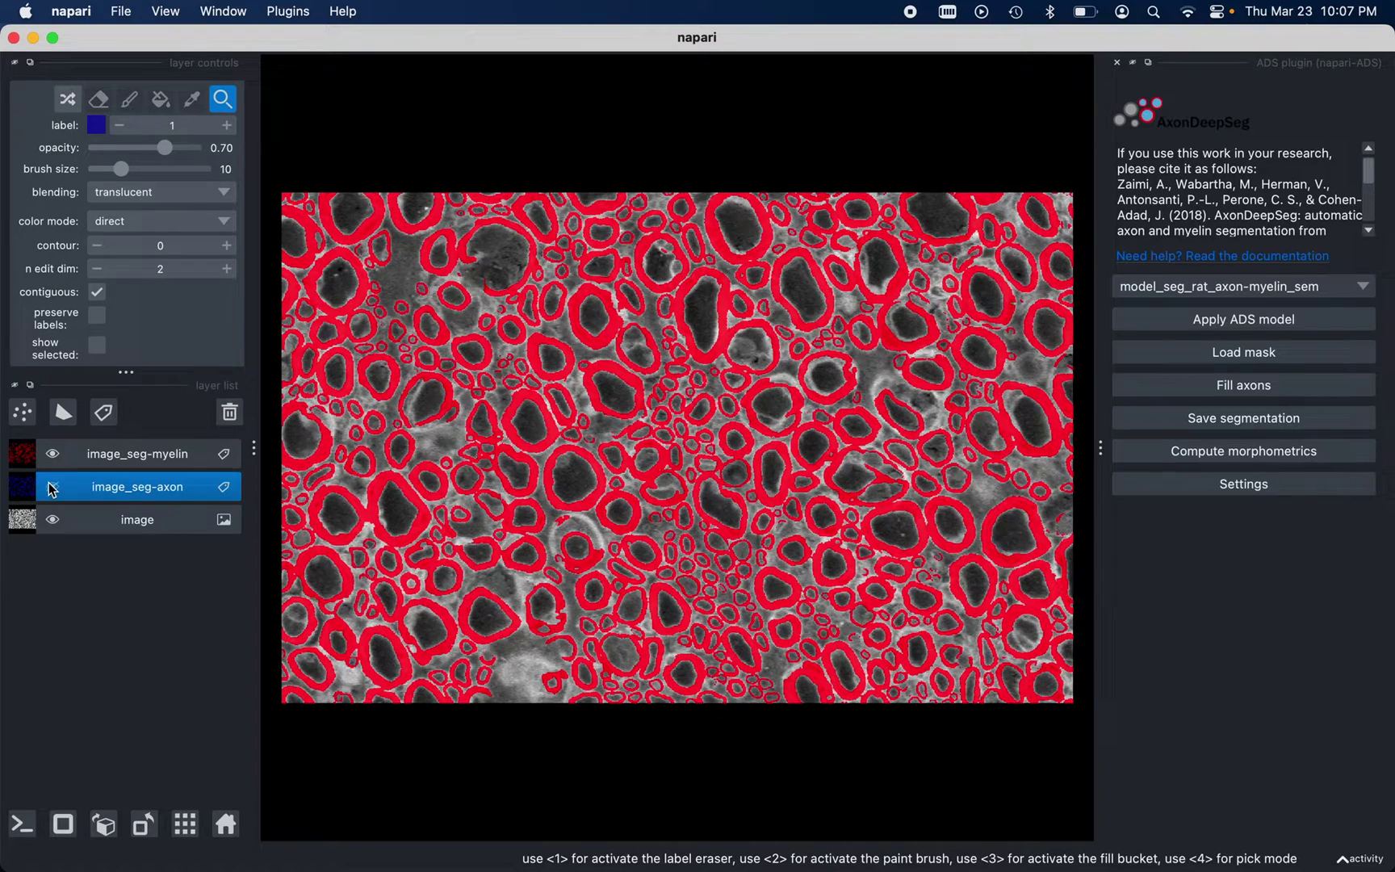
{"action": "left_click", "coordinate": [51, 488]}
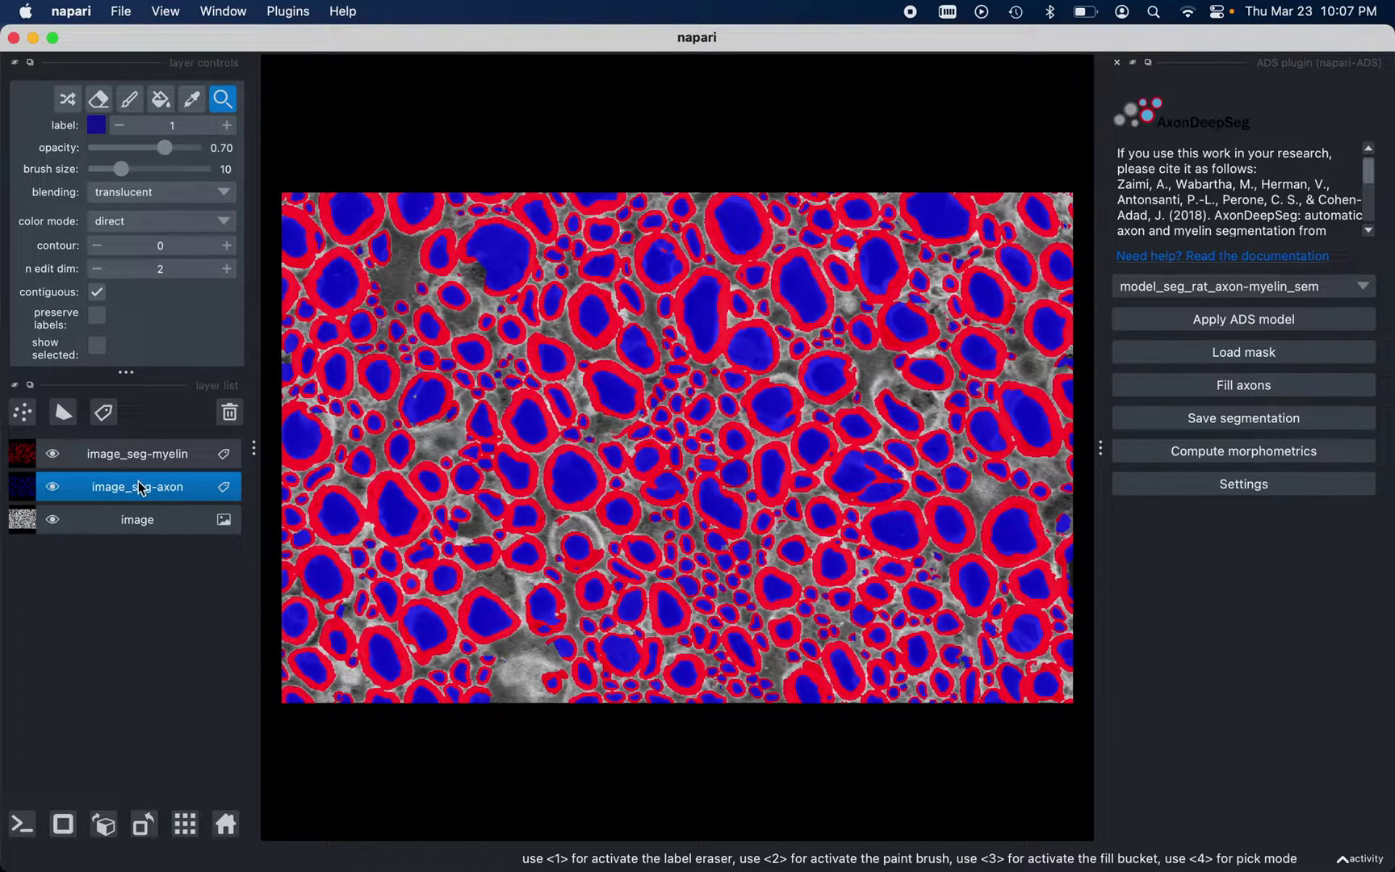
- Lower image_seg-axon opacity to 0.62 and image_seg-myelin opacity to 0.57
{"action": "left_click", "coordinate": [164, 151]}
{"action": "mouse_move", "coordinate": [164, 150]}
{"action": "left_mouse_down"}
{"action": "mouse_move", "coordinate": [110, 149]}
{"action": "mouse_move", "coordinate": [155, 153]}
{"action": "left_mouse_up"}
{"action": "left_click", "coordinate": [121, 453]}
{"action": "left_click", "coordinate": [162, 150]}
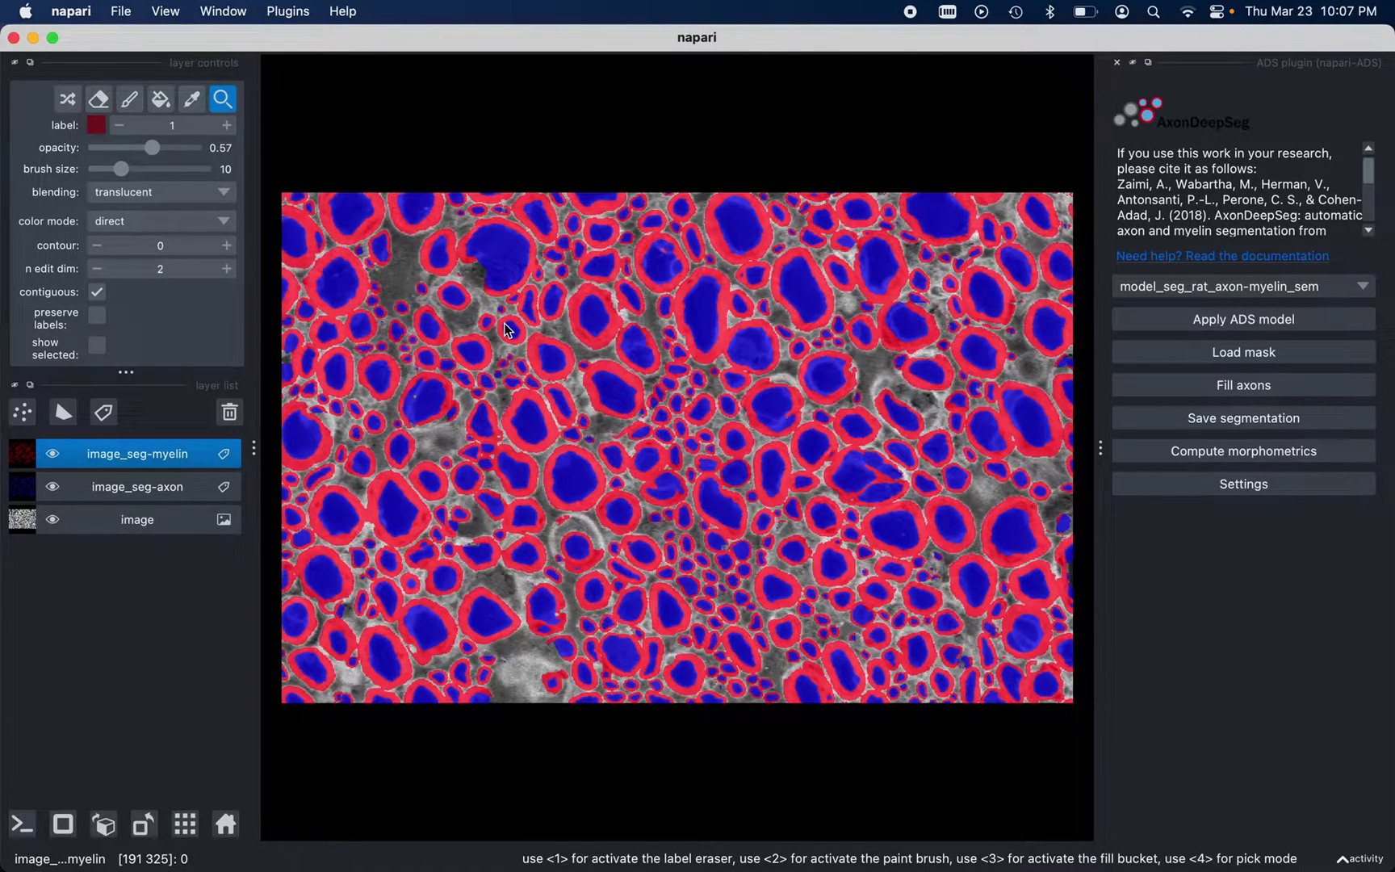
- Zoom in and pan to centre a small axon with its myelin sheath
{"action": "scroll", "coordinate": [584, 437], "scroll_direction": "down", "scroll_amount": 3}
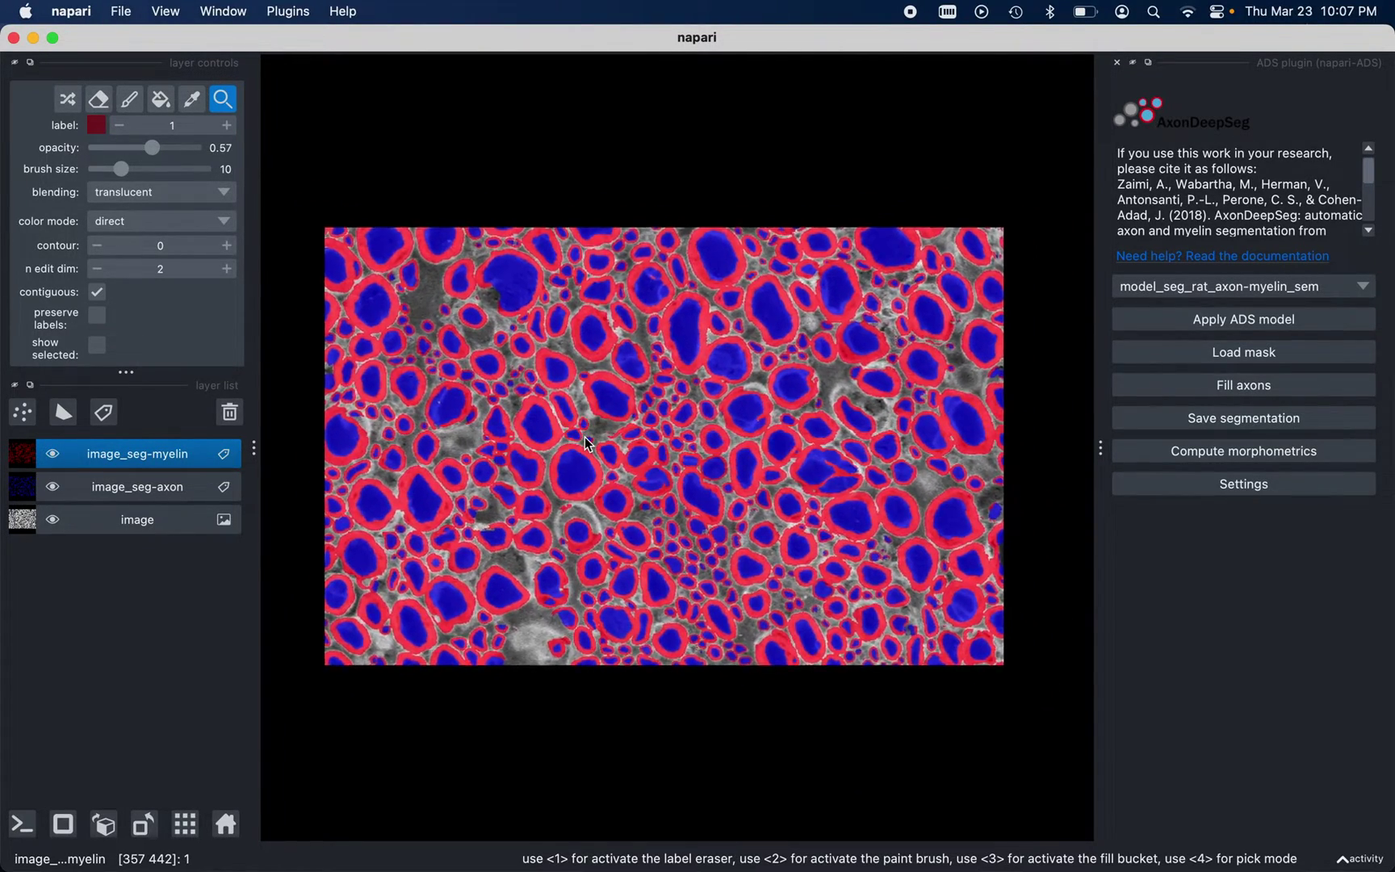
{"action": "scroll", "coordinate": [584, 436], "scroll_direction": "down", "scroll_amount": 5}
{"action": "scroll", "coordinate": [585, 437], "scroll_direction": "up", "scroll_amount": 5}
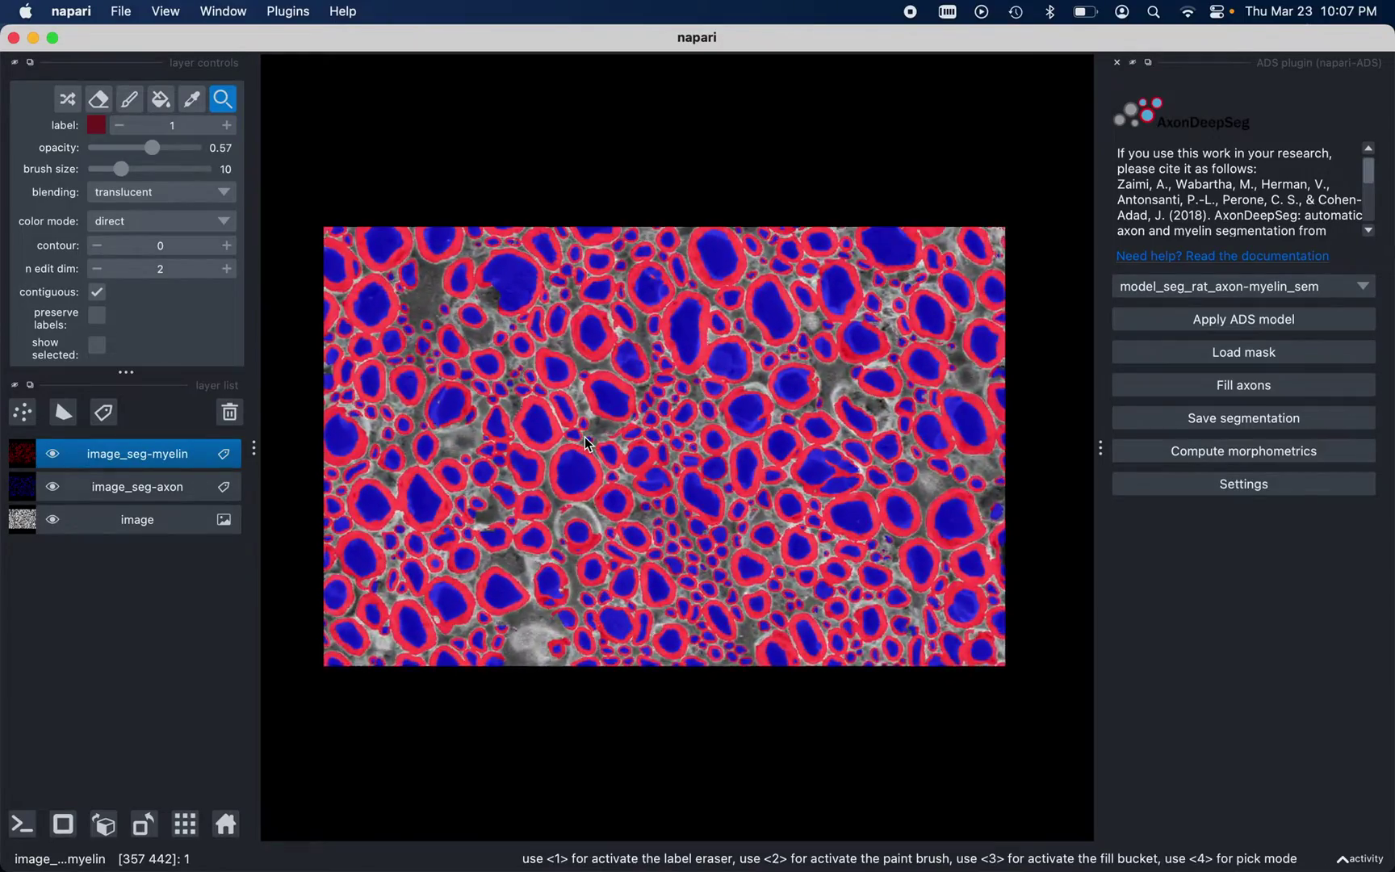
{"action": "scroll", "coordinate": [584, 437], "scroll_direction": "up", "scroll_amount": 6}
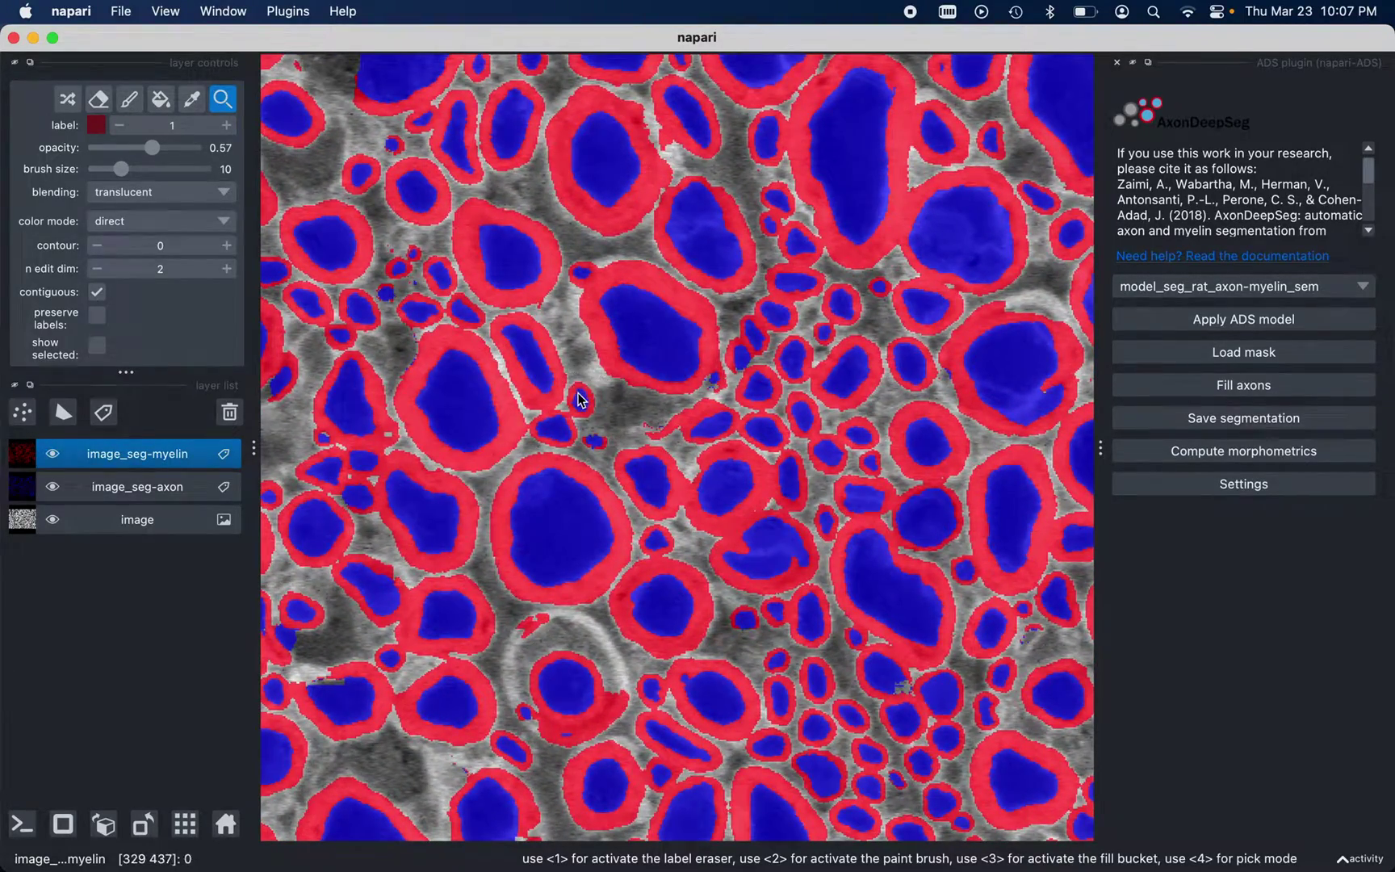
{"action": "left_click_drag", "start_coordinate": [580, 399], "coordinate": [634, 396]}
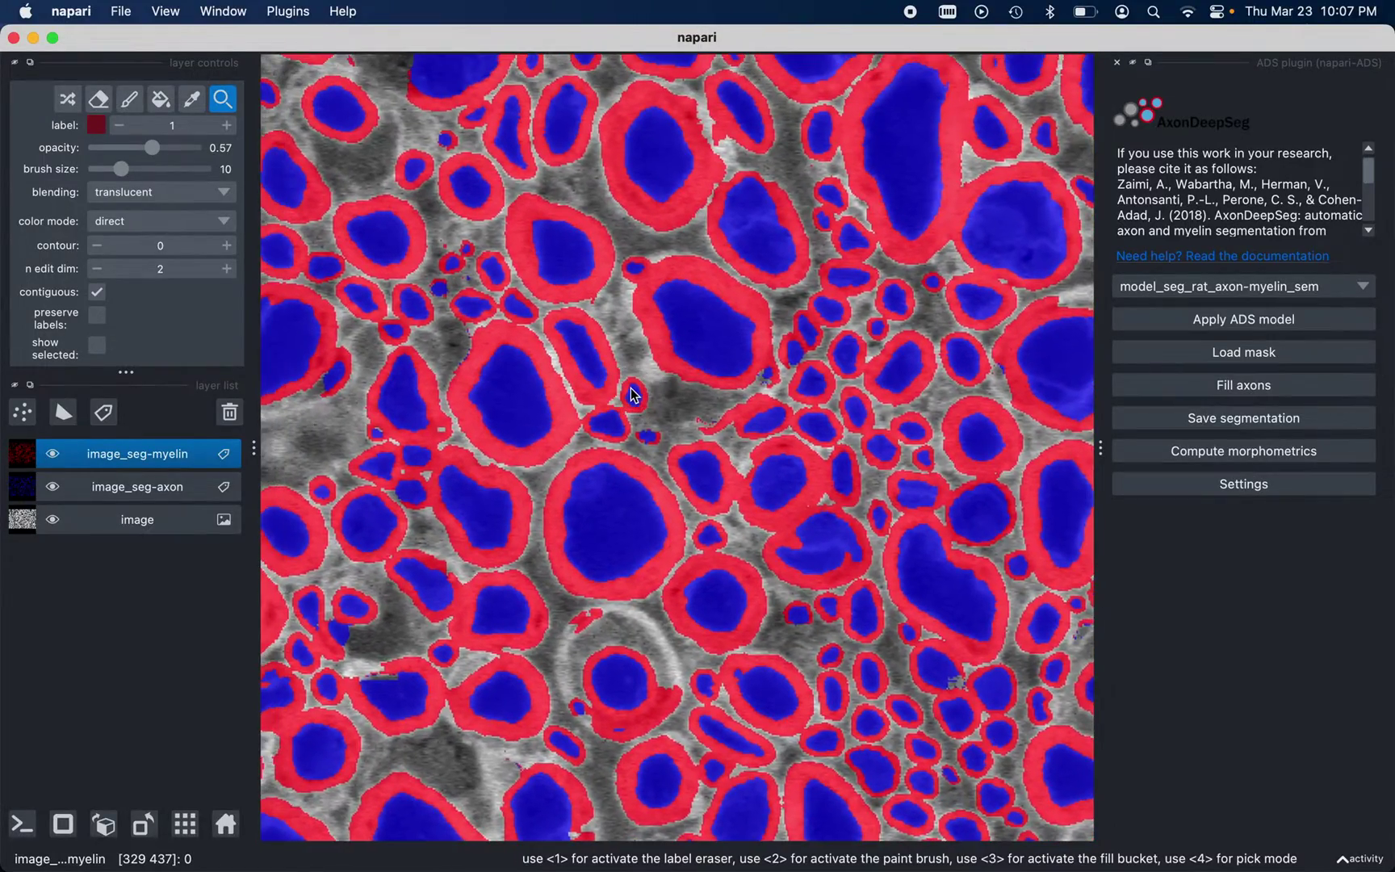
{"action": "scroll", "coordinate": [631, 389], "scroll_direction": "up", "scroll_amount": 8}
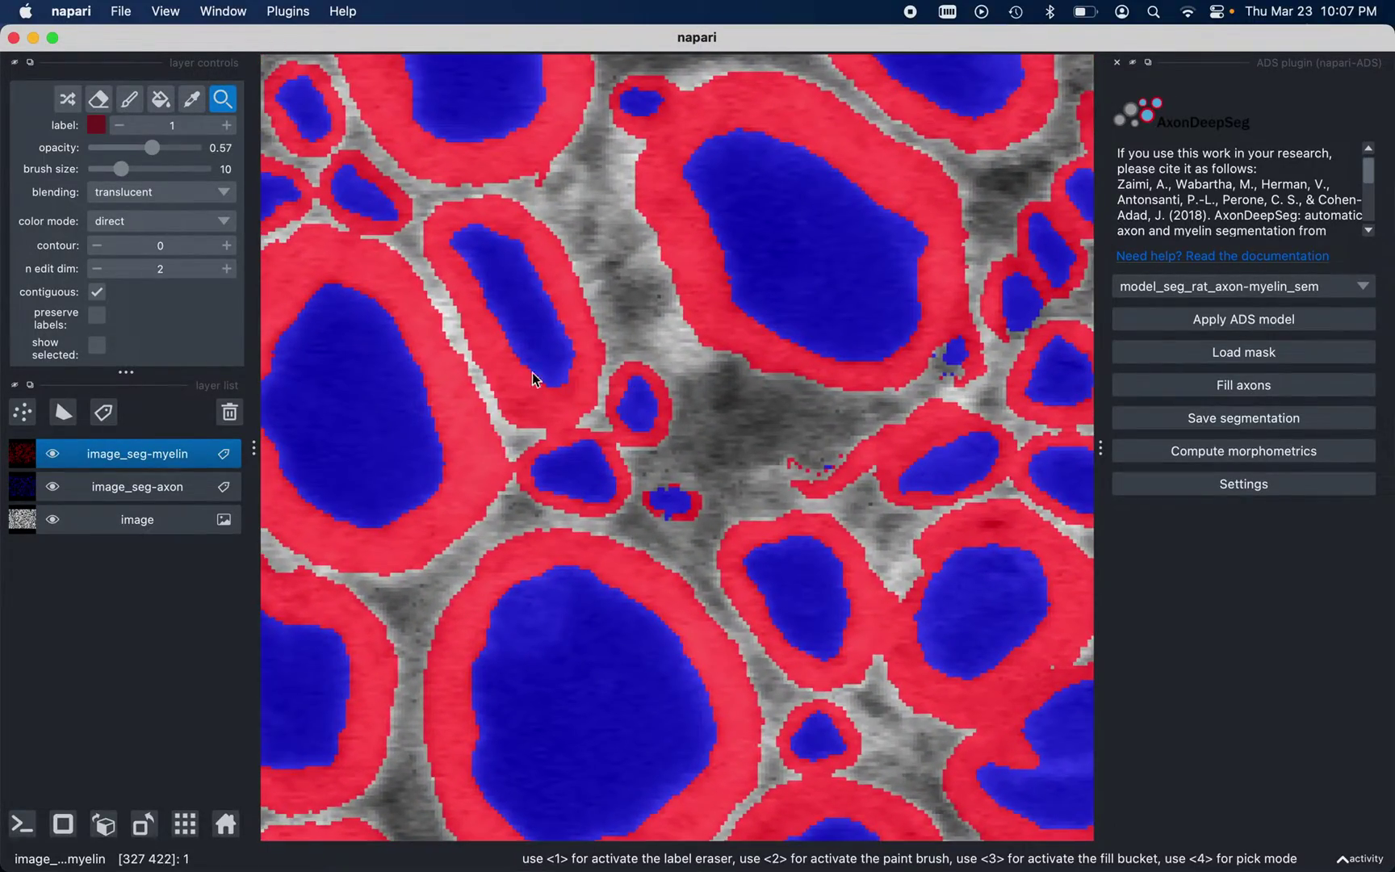
- Fade the myelin overlay further to pale pink, then select the image_seg-axon layer
{"action": "mouse_move", "coordinate": [157, 151]}
{"action": "left_mouse_down"}
{"action": "mouse_move", "coordinate": [92, 156]}
{"action": "mouse_move", "coordinate": [182, 160]}
{"action": "mouse_move", "coordinate": [171, 159]}
{"action": "left_mouse_up"}
{"action": "left_click", "coordinate": [150, 486]}
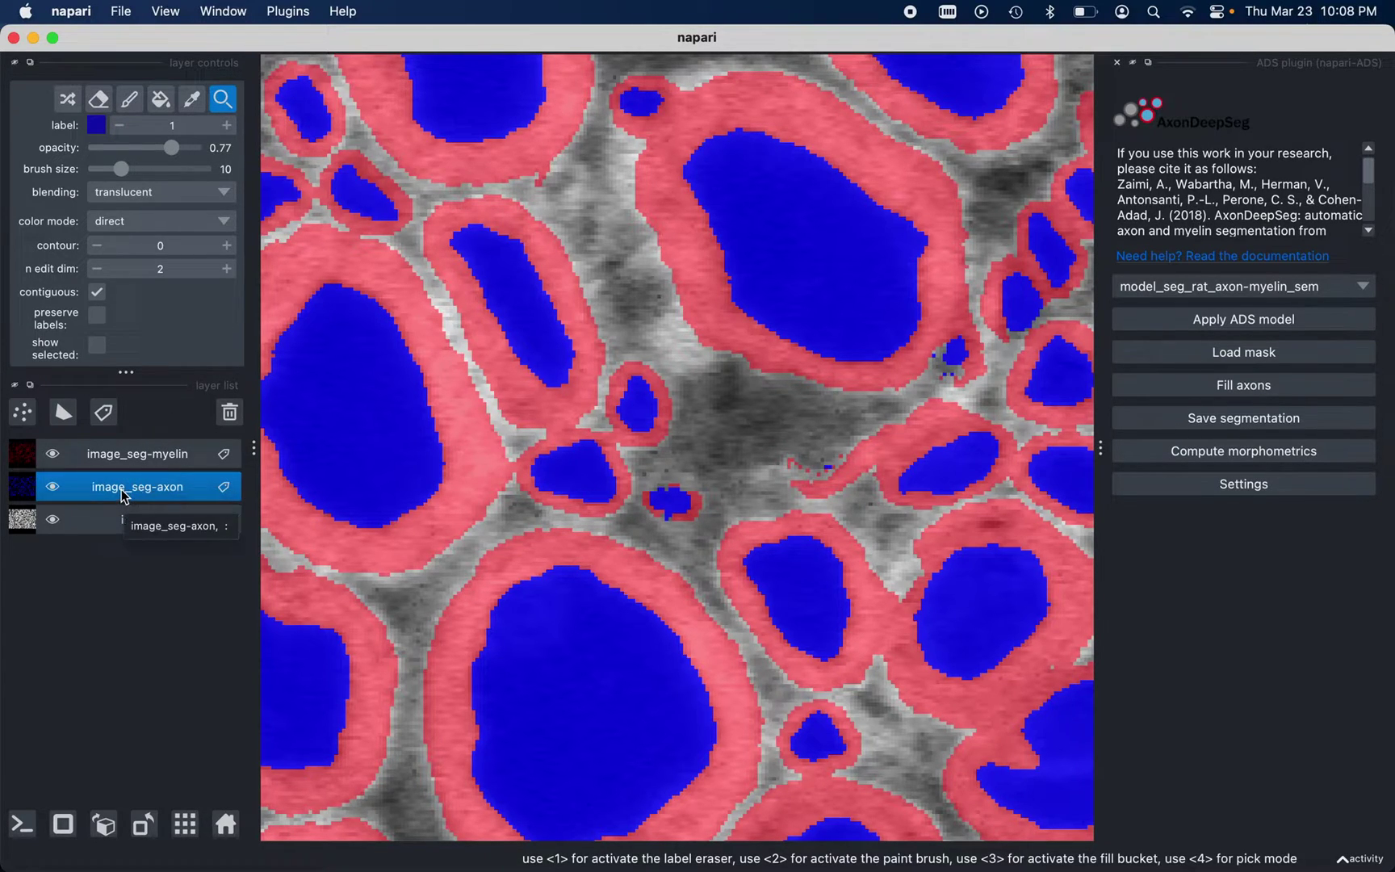
- Erase the stray axon blob near the centre using an eraser of size 18
{"action": "left_click", "coordinate": [100, 101]}
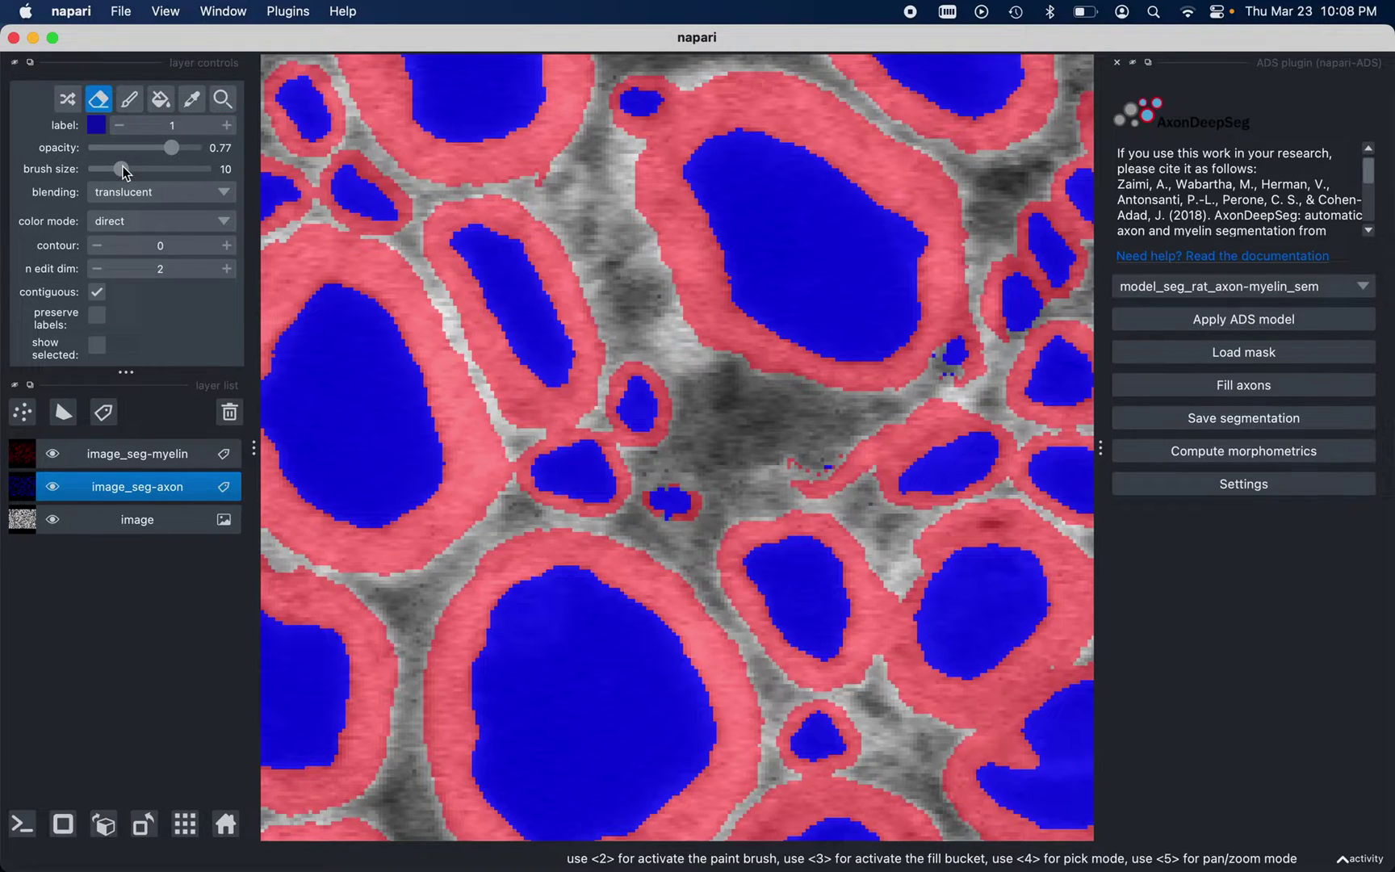
{"action": "left_click_drag", "start_coordinate": [125, 172], "coordinate": [143, 171]}
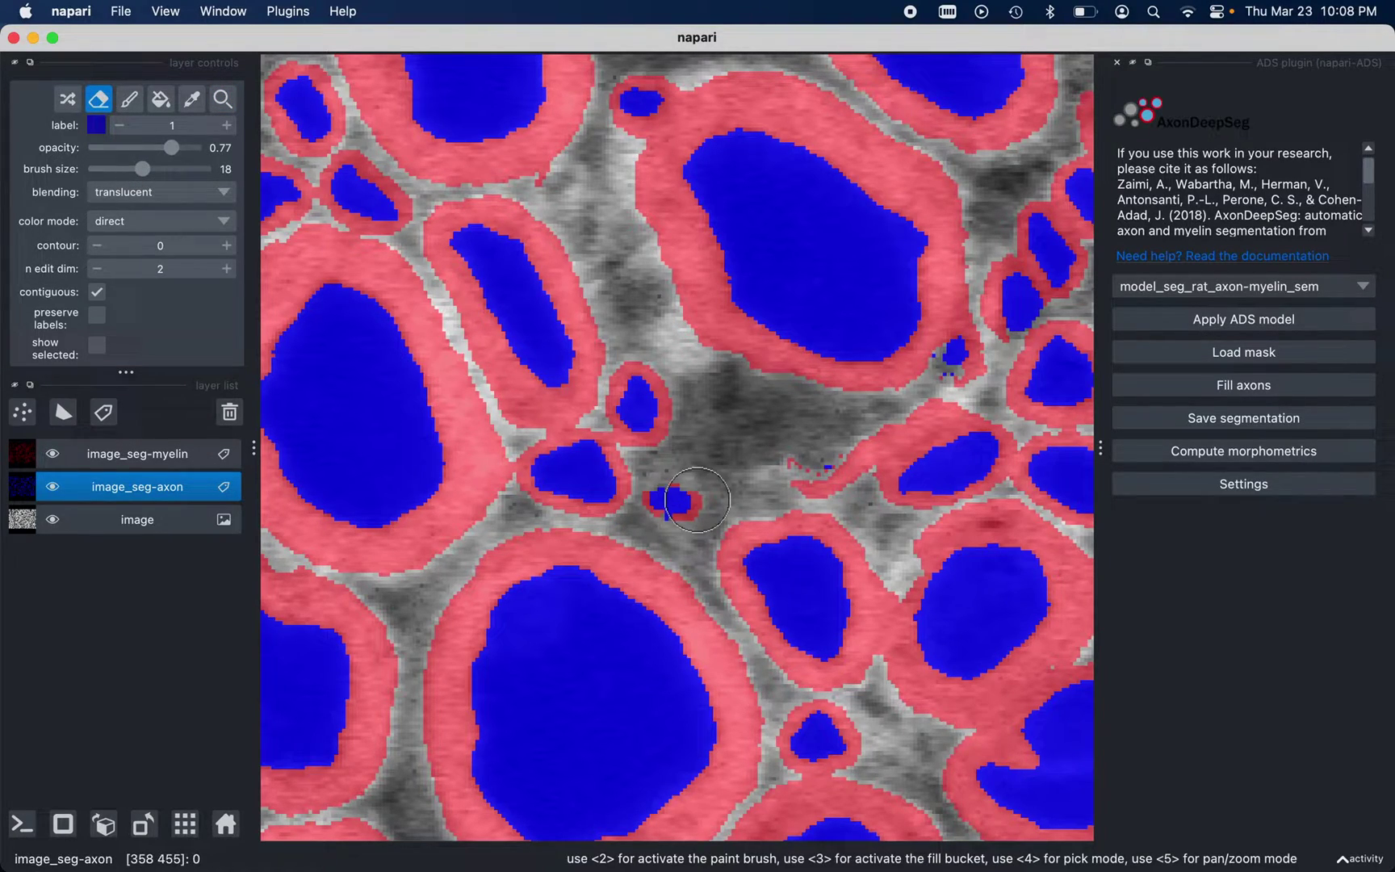
{"action": "mouse_move", "coordinate": [685, 500]}
{"action": "left_mouse_down"}
{"action": "mouse_move", "coordinate": [670, 494]}
{"action": "mouse_move", "coordinate": [683, 499]}
{"action": "left_mouse_up"}
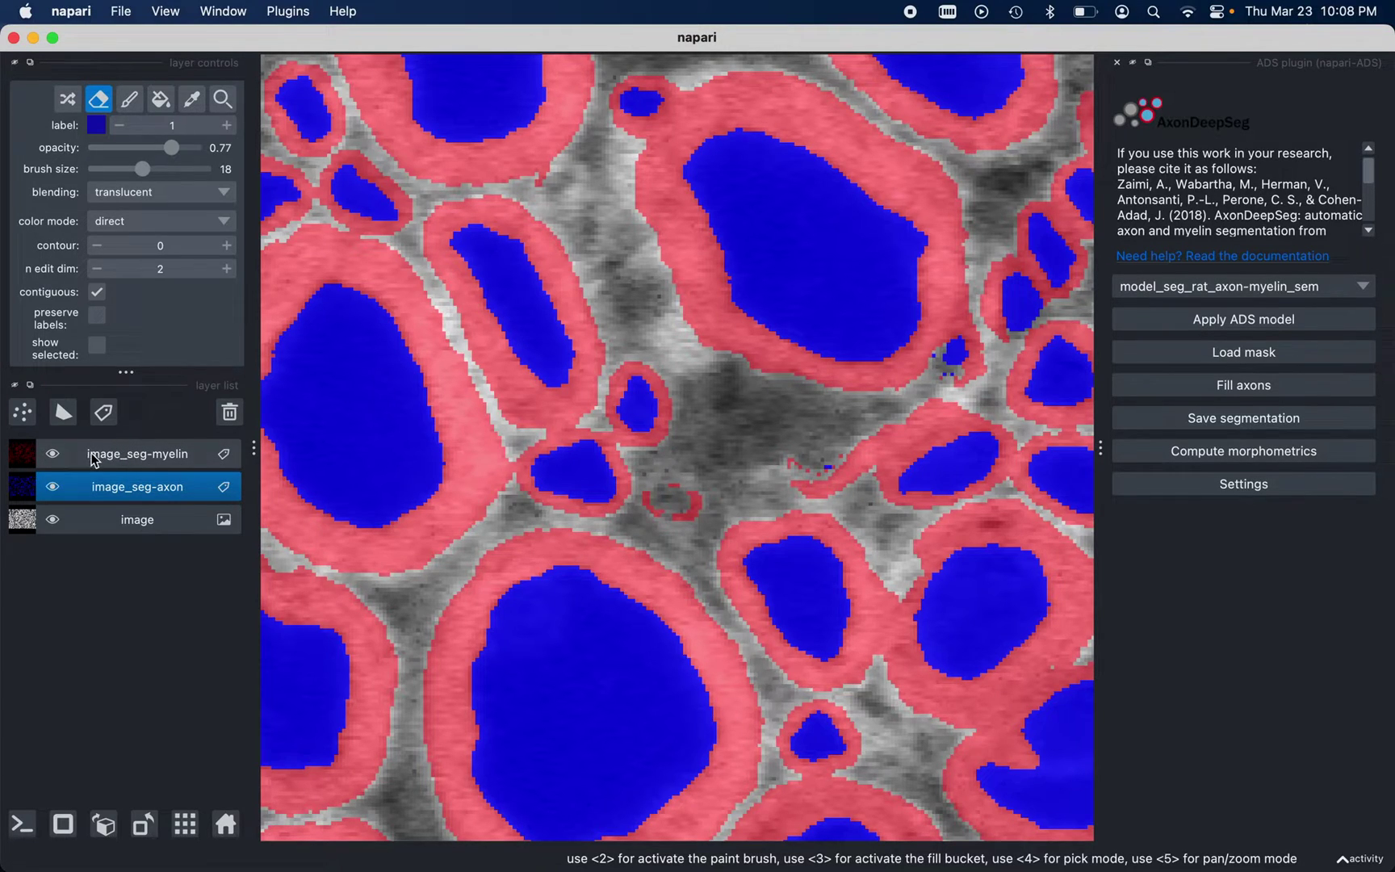
- Erase the leftover myelin ring near the centre on image_seg-myelin
{"action": "left_click", "coordinate": [118, 455]}
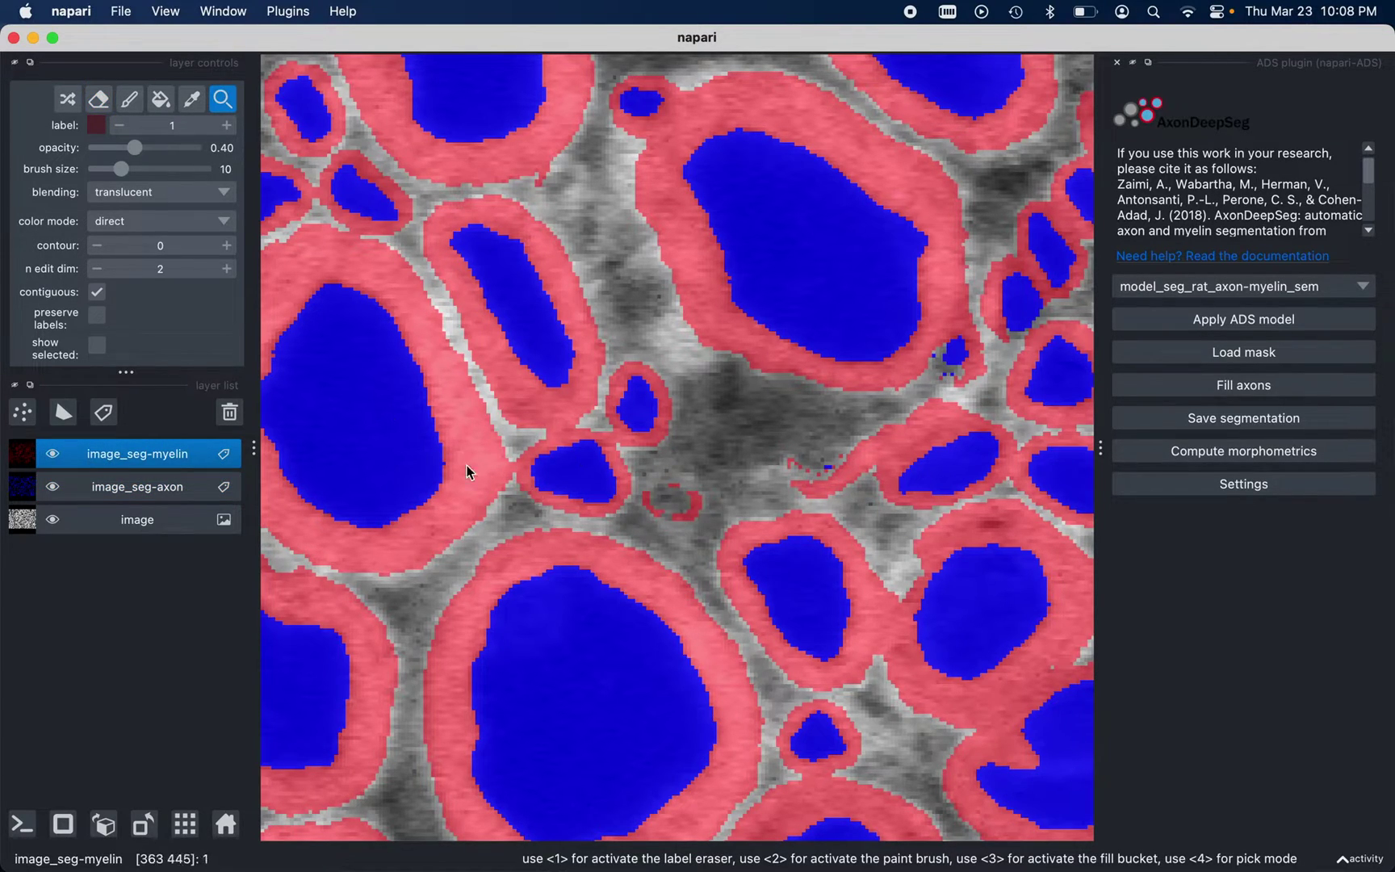
{"action": "left_click", "coordinate": [101, 99]}
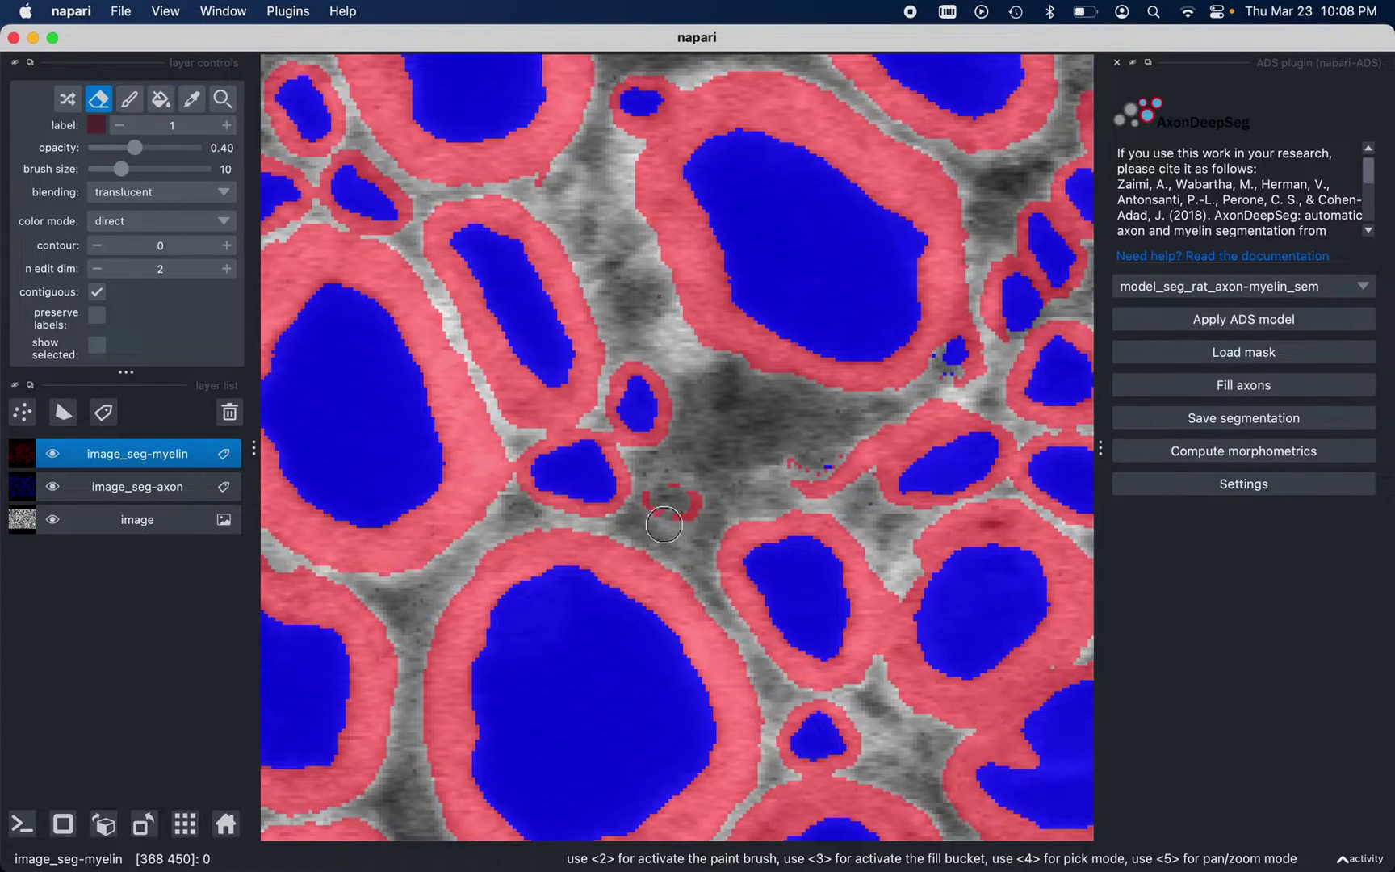
{"action": "mouse_move", "coordinate": [657, 499]}
{"action": "left_mouse_down"}
{"action": "mouse_move", "coordinate": [693, 511]}
{"action": "mouse_move", "coordinate": [663, 494]}
{"action": "mouse_move", "coordinate": [676, 493]}
{"action": "left_mouse_up"}
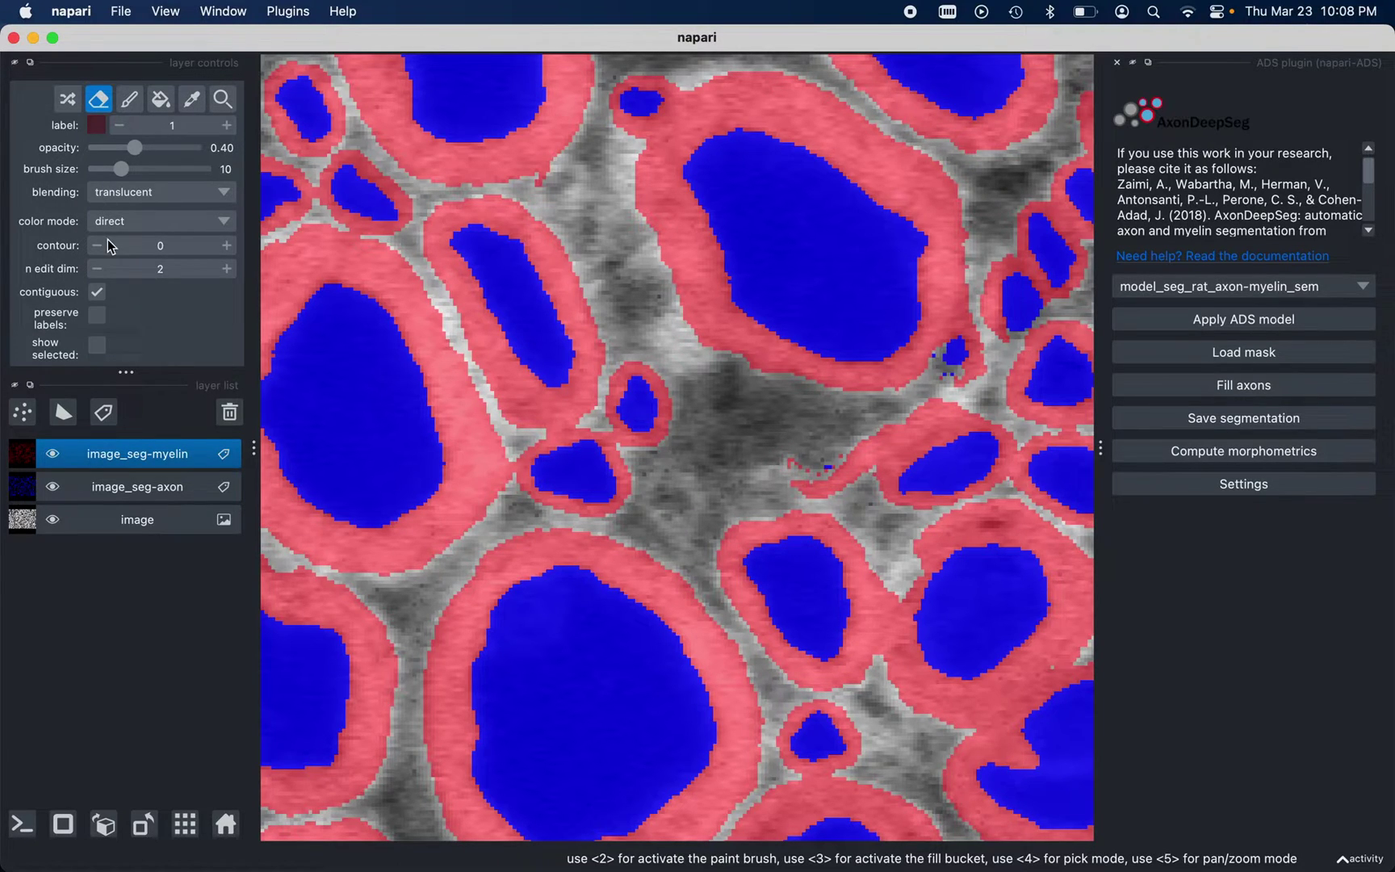
- Paint a small myelin ring in the central gap with brush size 3
{"action": "left_click", "coordinate": [131, 106]}
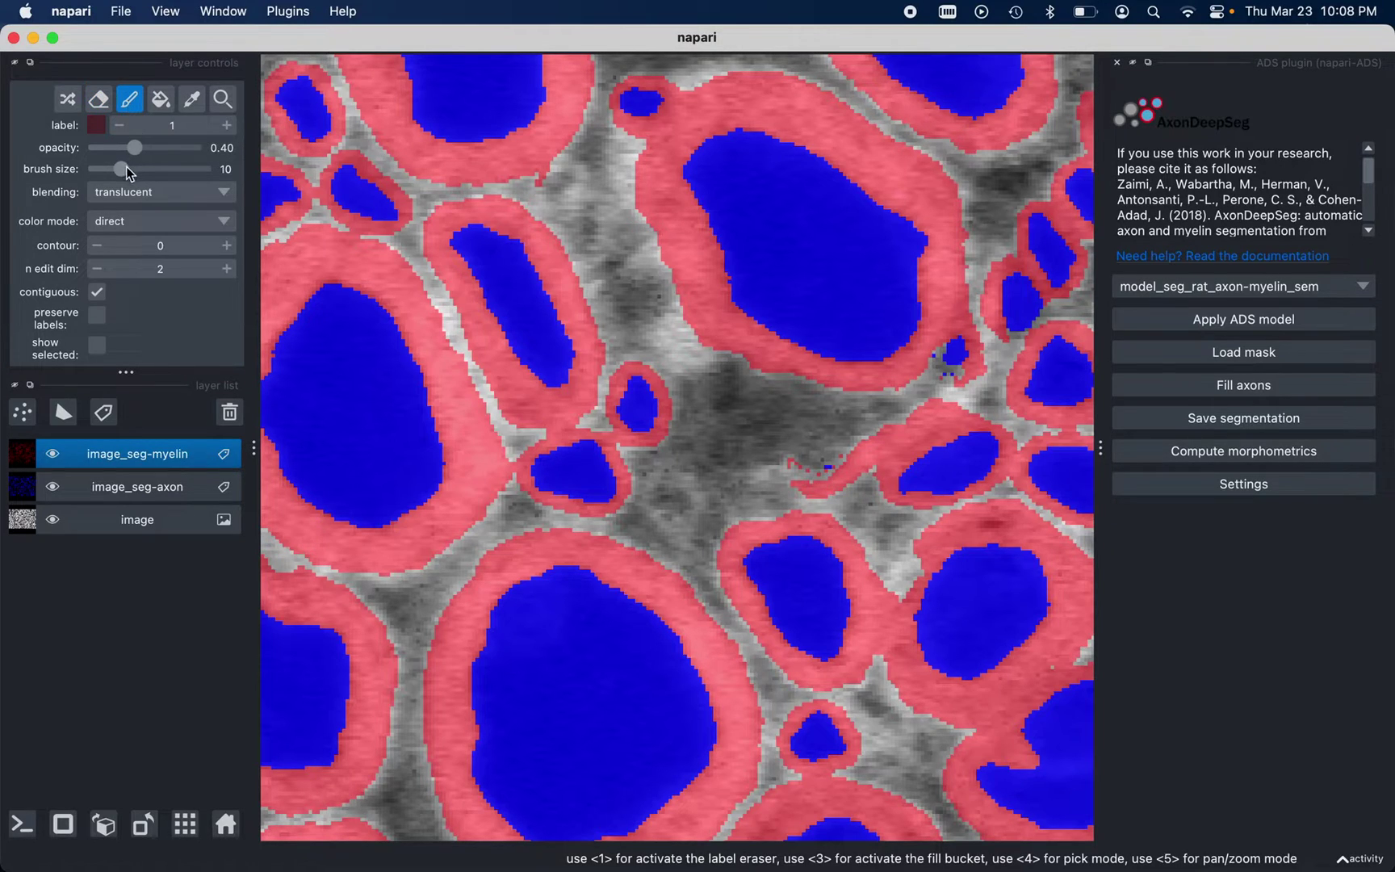
{"action": "left_click", "coordinate": [125, 170]}
{"action": "left_click_drag", "start_coordinate": [125, 170], "coordinate": [103, 172]}
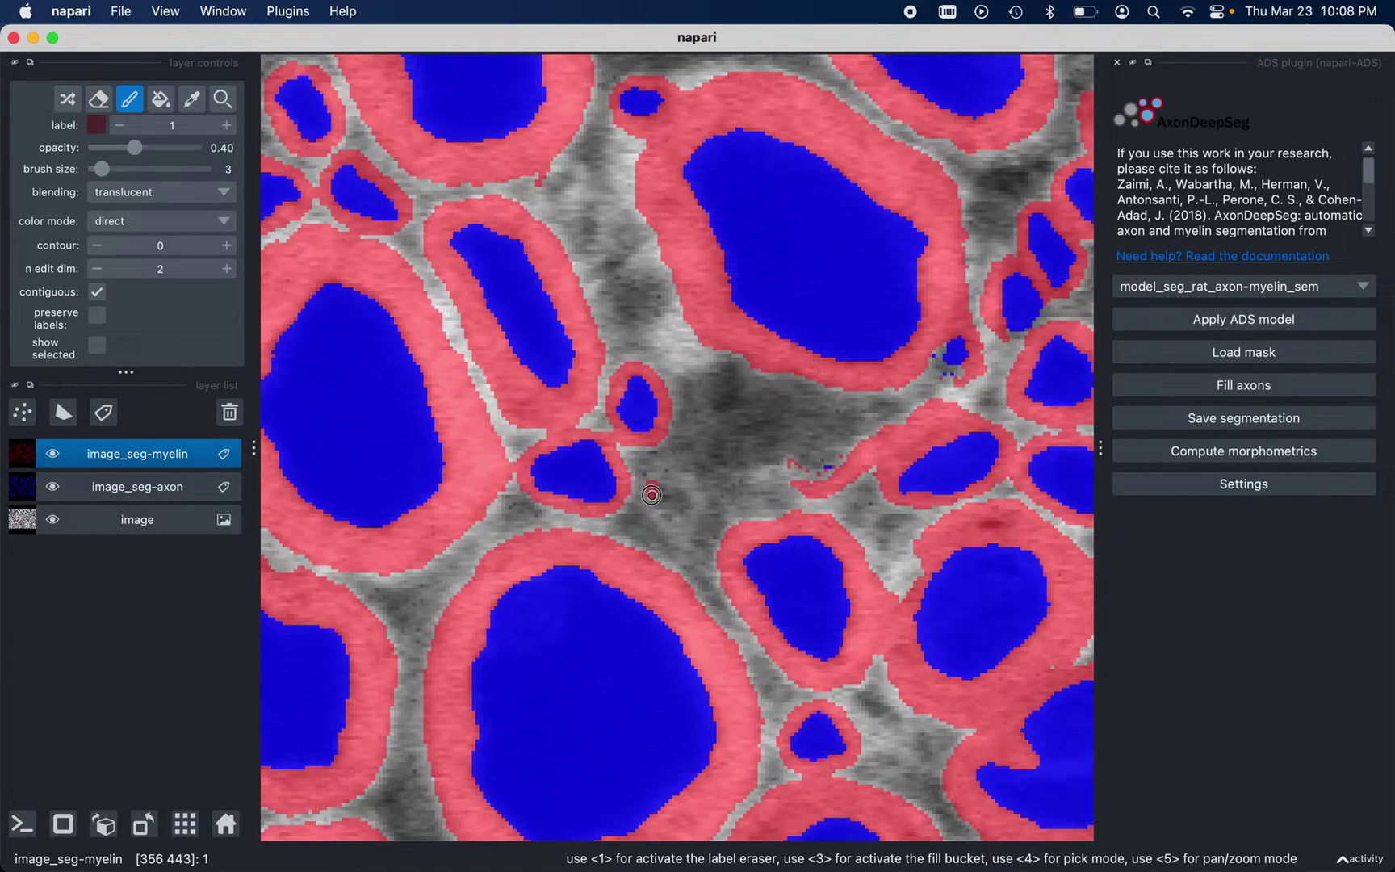
{"action": "mouse_move", "coordinate": [651, 484]}
{"action": "left_mouse_down"}
{"action": "mouse_move", "coordinate": [681, 517]}
{"action": "mouse_move", "coordinate": [702, 499]}
{"action": "mouse_move", "coordinate": [688, 476]}
{"action": "mouse_move", "coordinate": [652, 488]}
{"action": "left_mouse_up"}
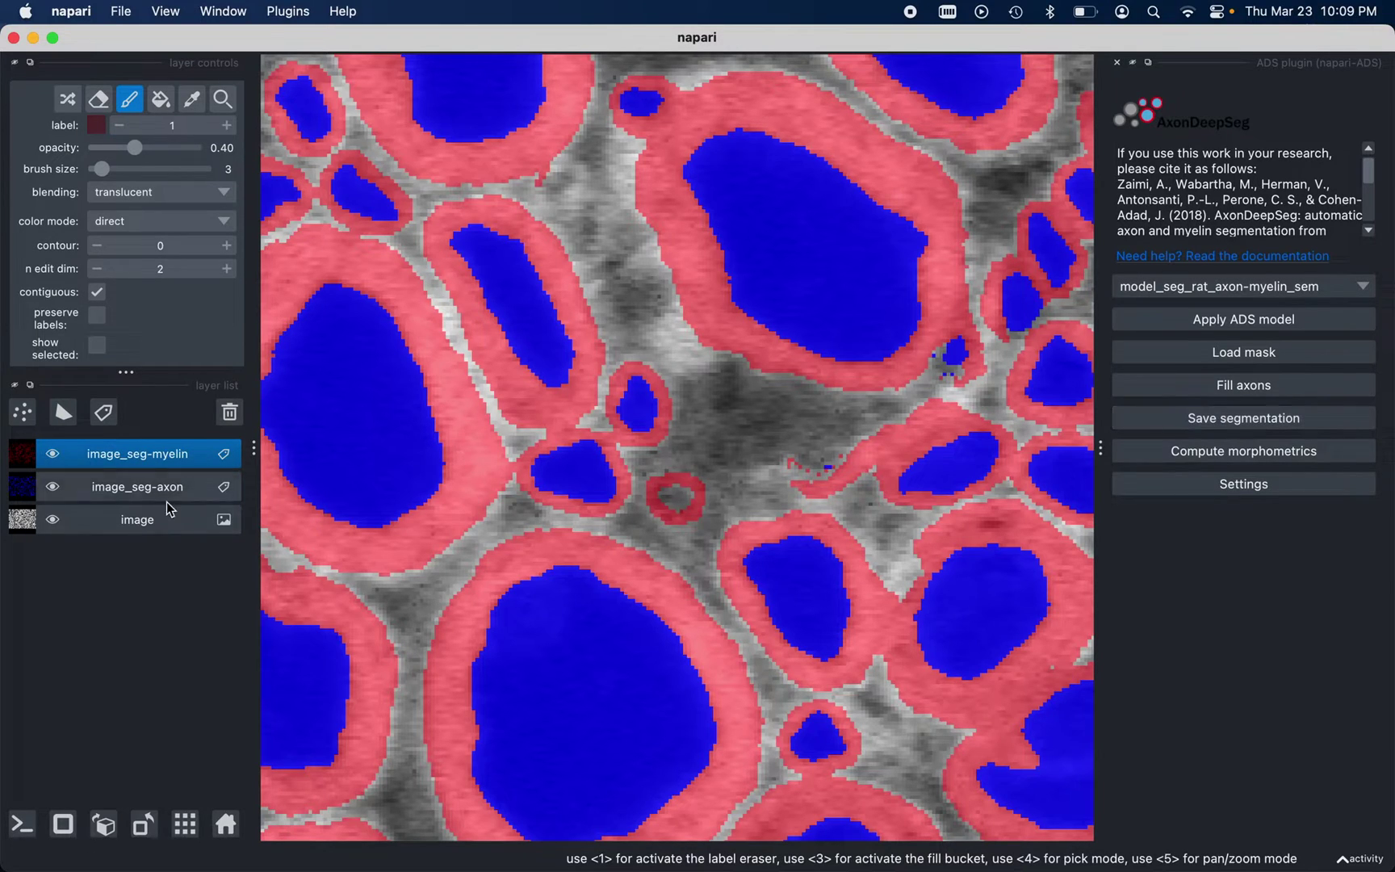
- Save the edited axon and myelin segmentation from the ADS panel into Downloads
{"action": "left_click", "coordinate": [1339, 413]}
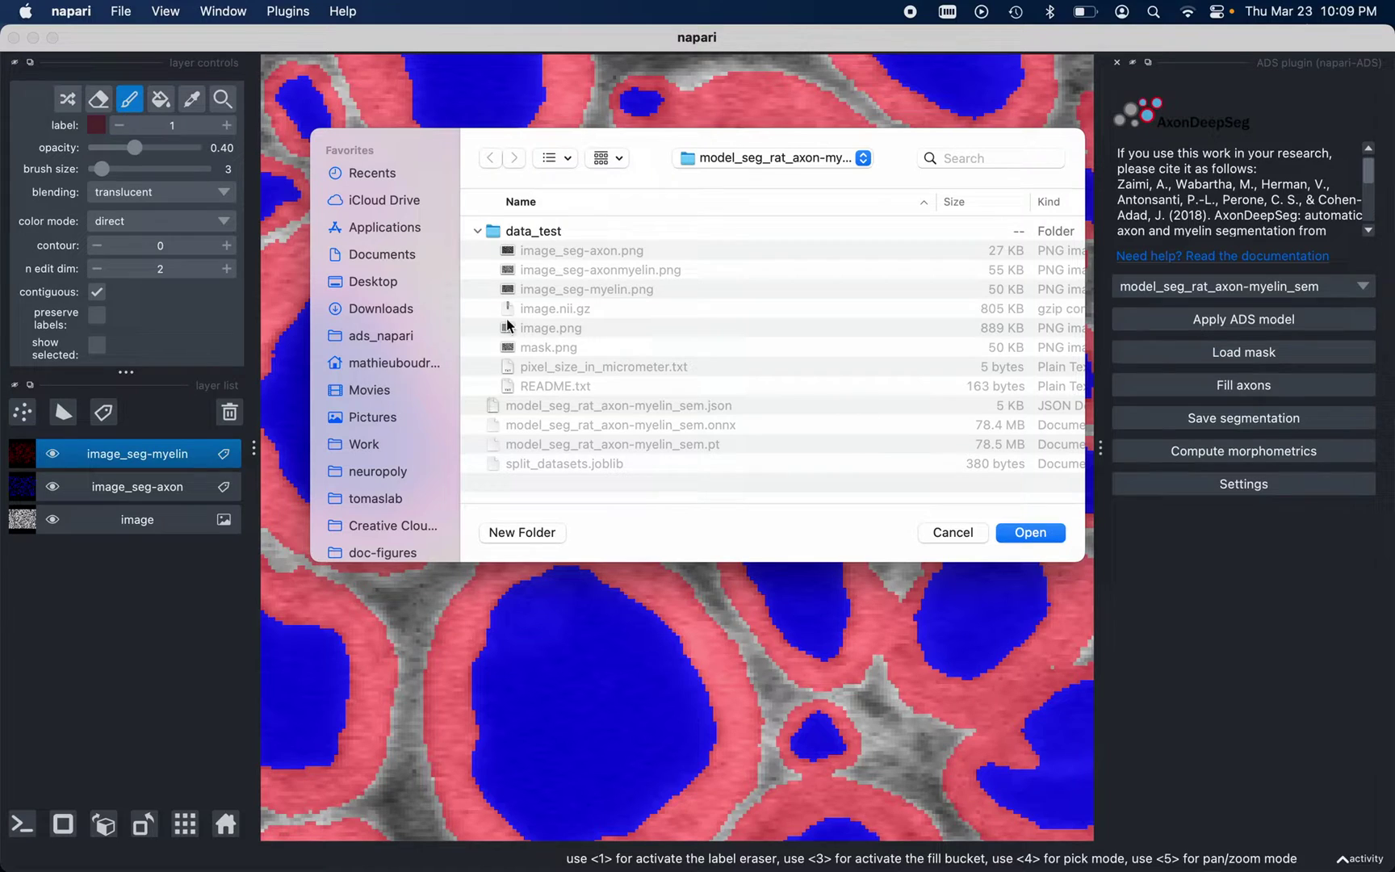
{"action": "left_click", "coordinate": [381, 309]}
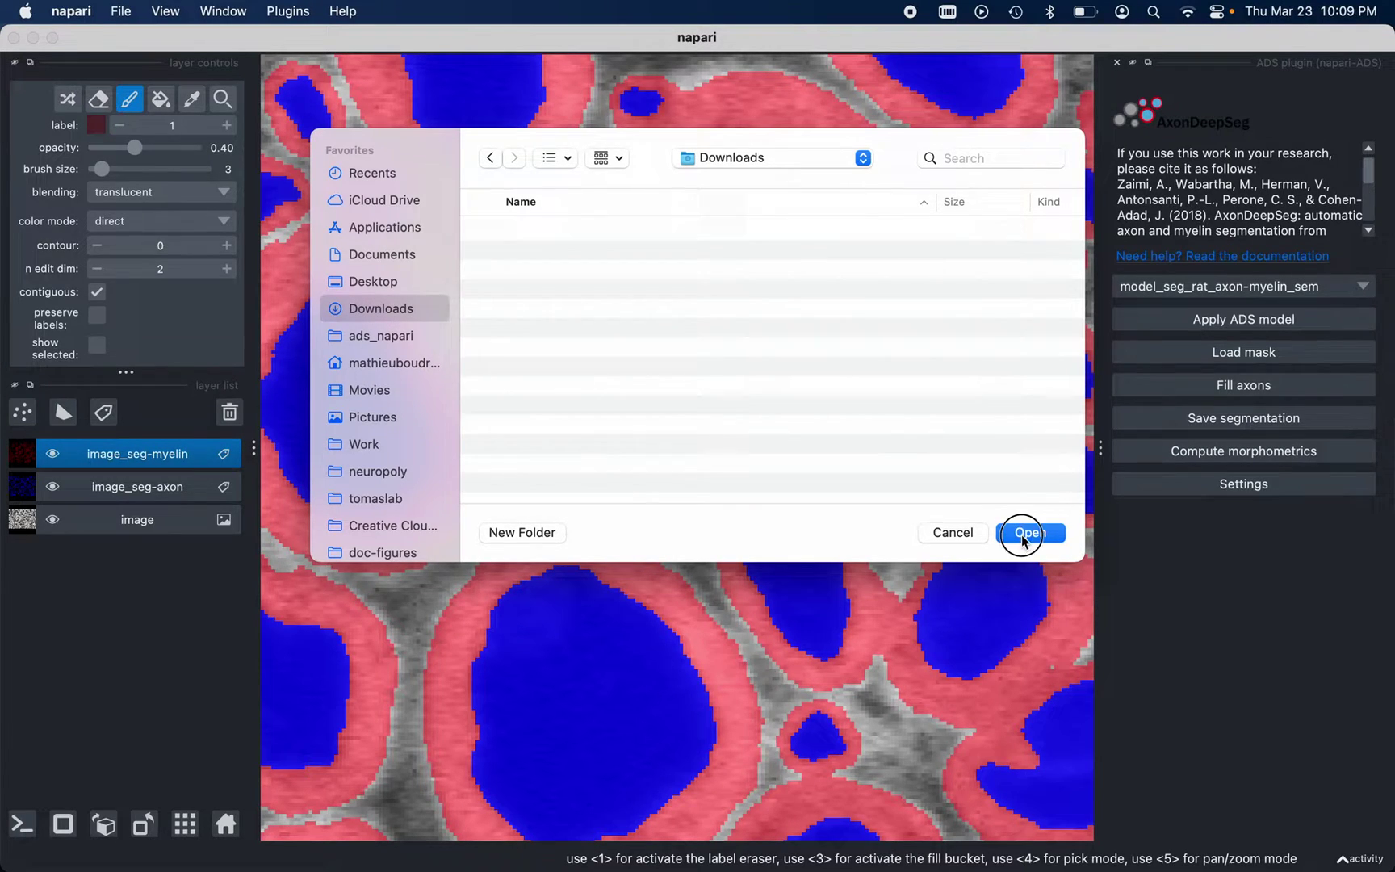
{"action": "left_click", "coordinate": [1023, 532]}
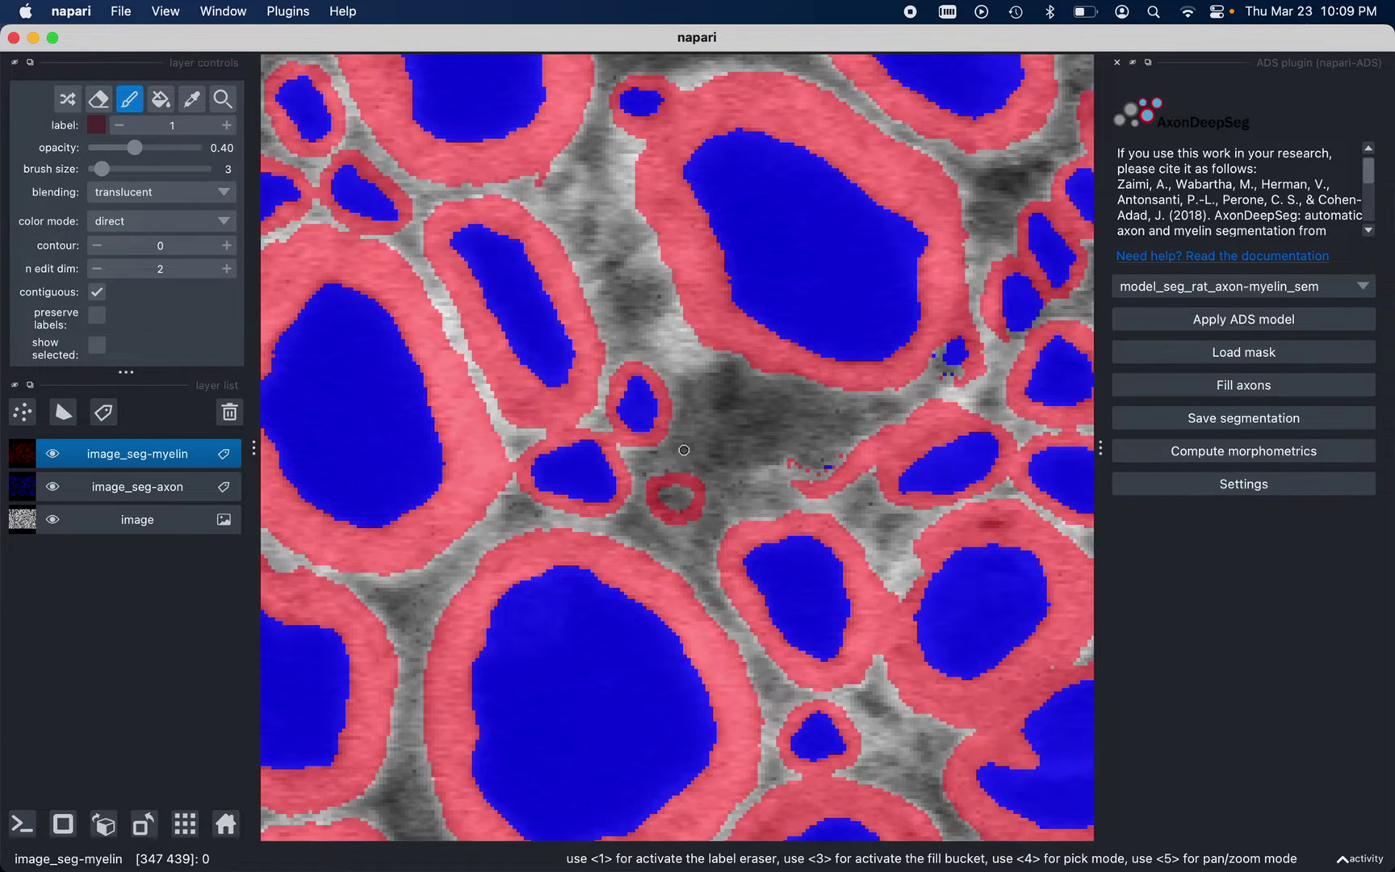
- Compute morphometrics, overwrite Morphometrics.csv, and zoom in on the new 'numbers' layer of axon indices
{"action": "left_click", "coordinate": [1244, 457]}
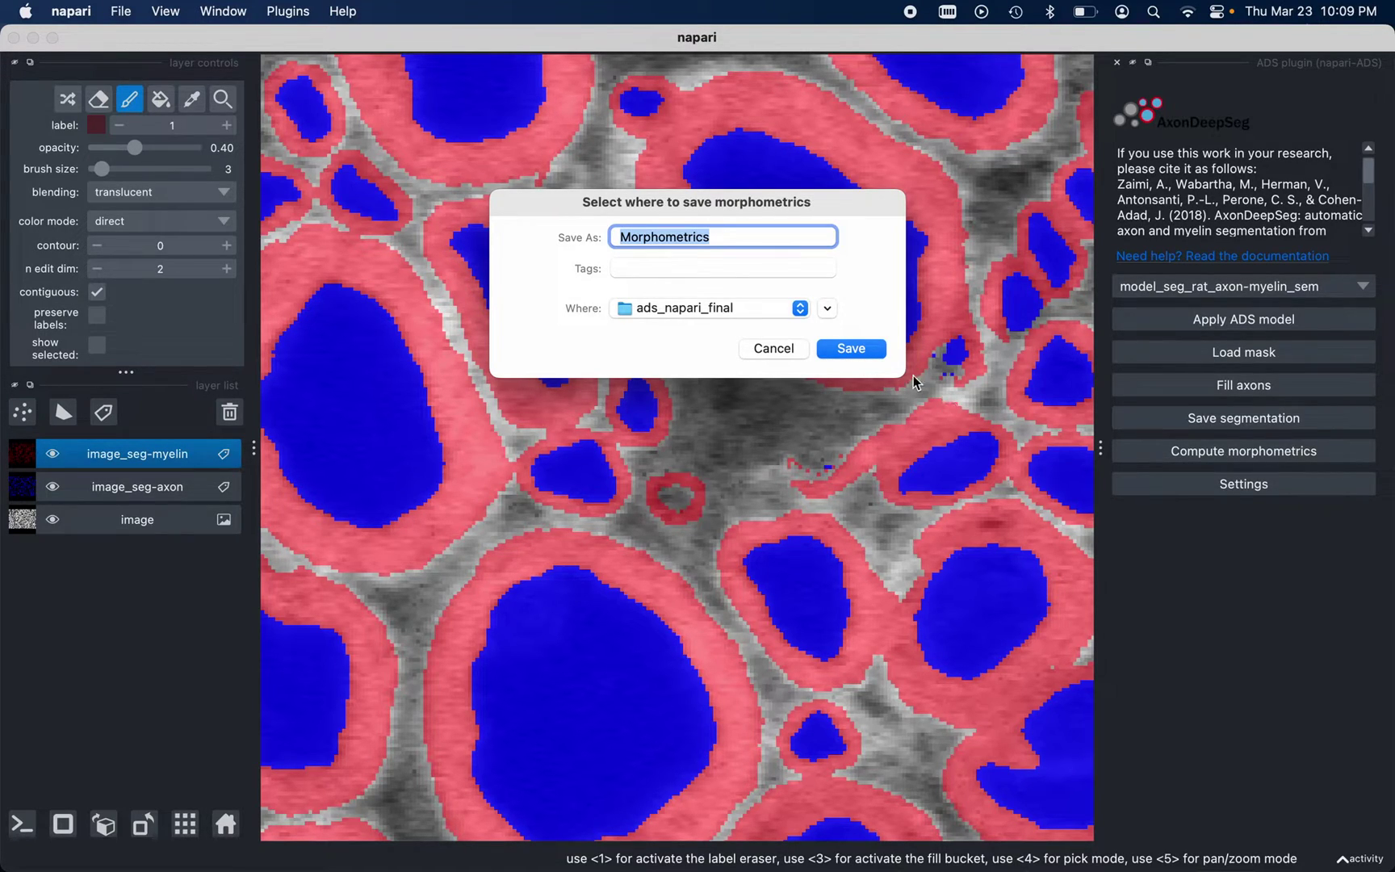
{"action": "left_click", "coordinate": [865, 349]}
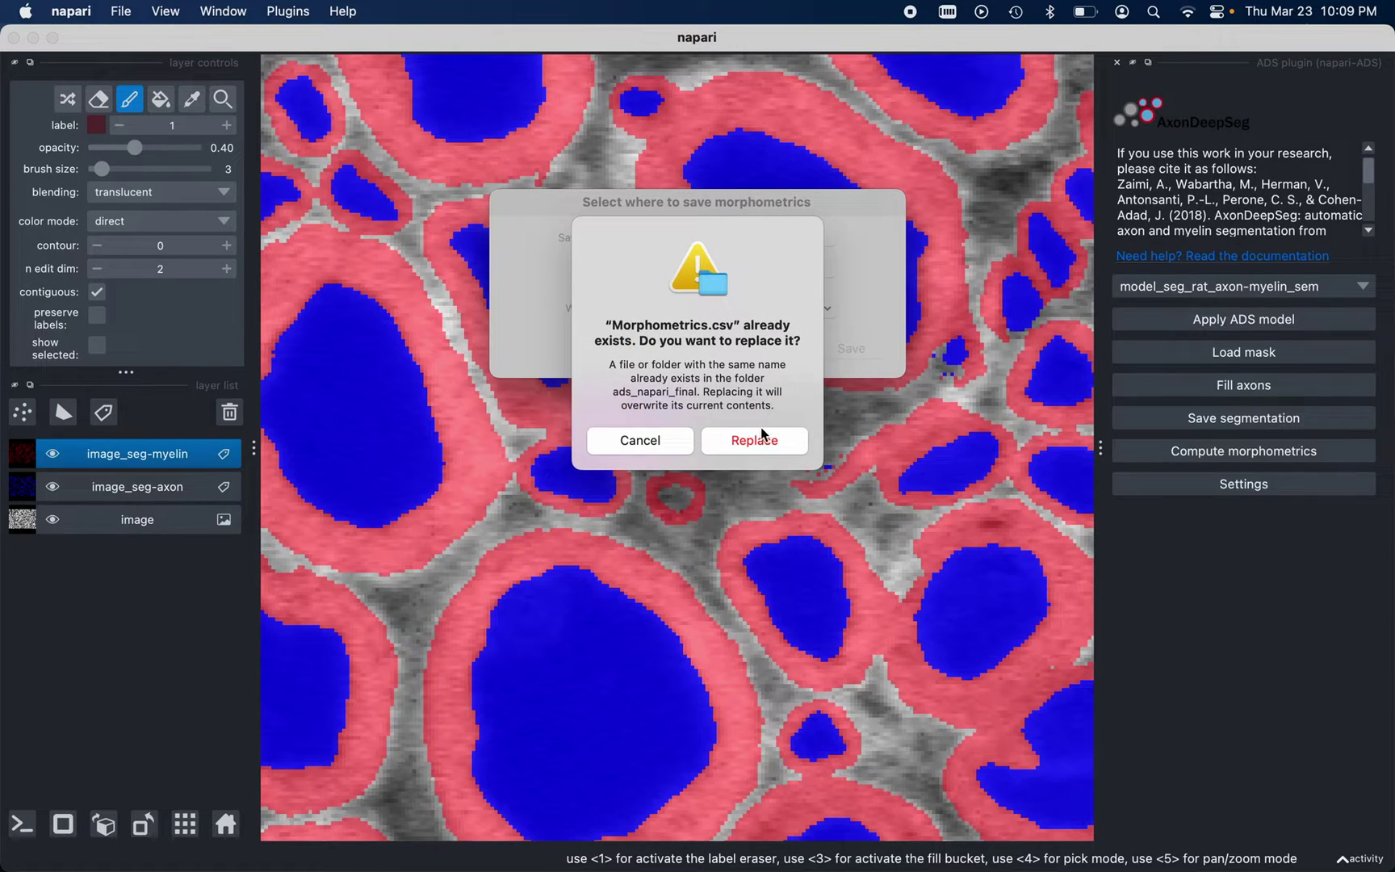
{"action": "left_click", "coordinate": [753, 440]}
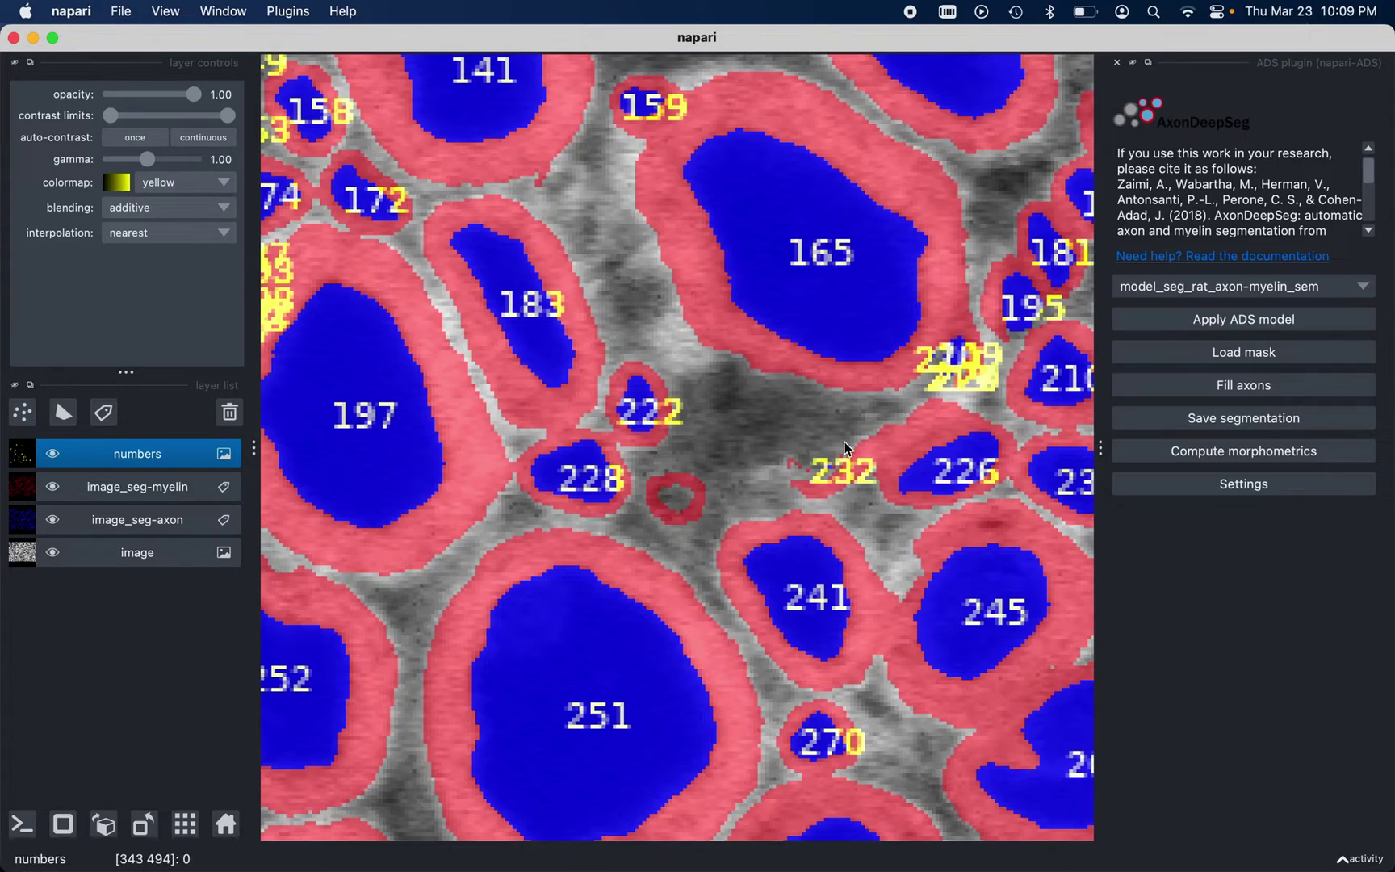
{"action": "scroll", "coordinate": [845, 441], "scroll_direction": "down", "scroll_amount": 5}
{"action": "scroll", "coordinate": [844, 442], "scroll_direction": "down", "scroll_amount": 3}
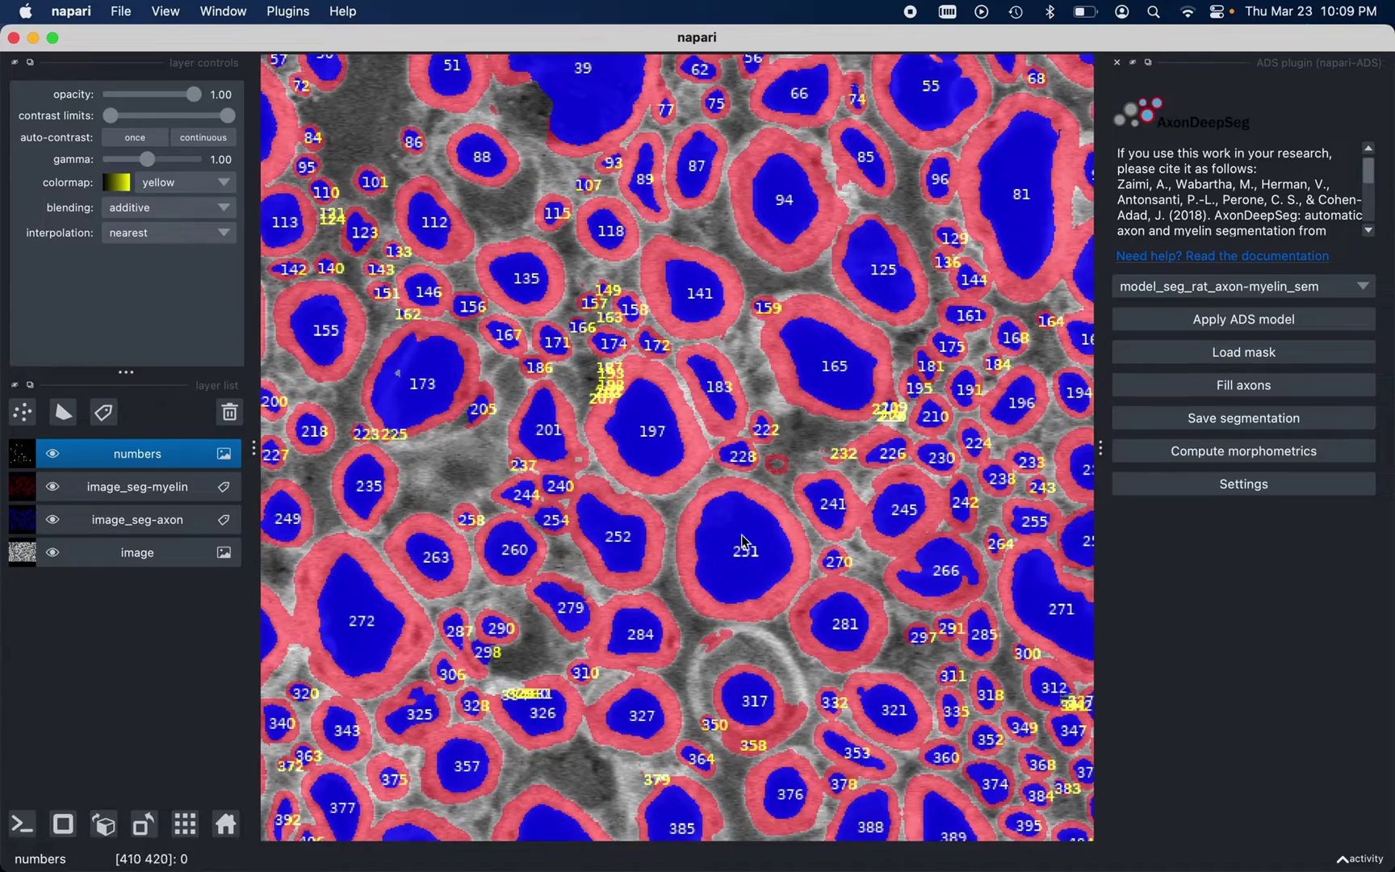
{"action": "scroll", "coordinate": [733, 552], "scroll_direction": "down", "scroll_amount": 2}
{"action": "scroll", "coordinate": [733, 552], "scroll_direction": "down", "scroll_amount": 2}
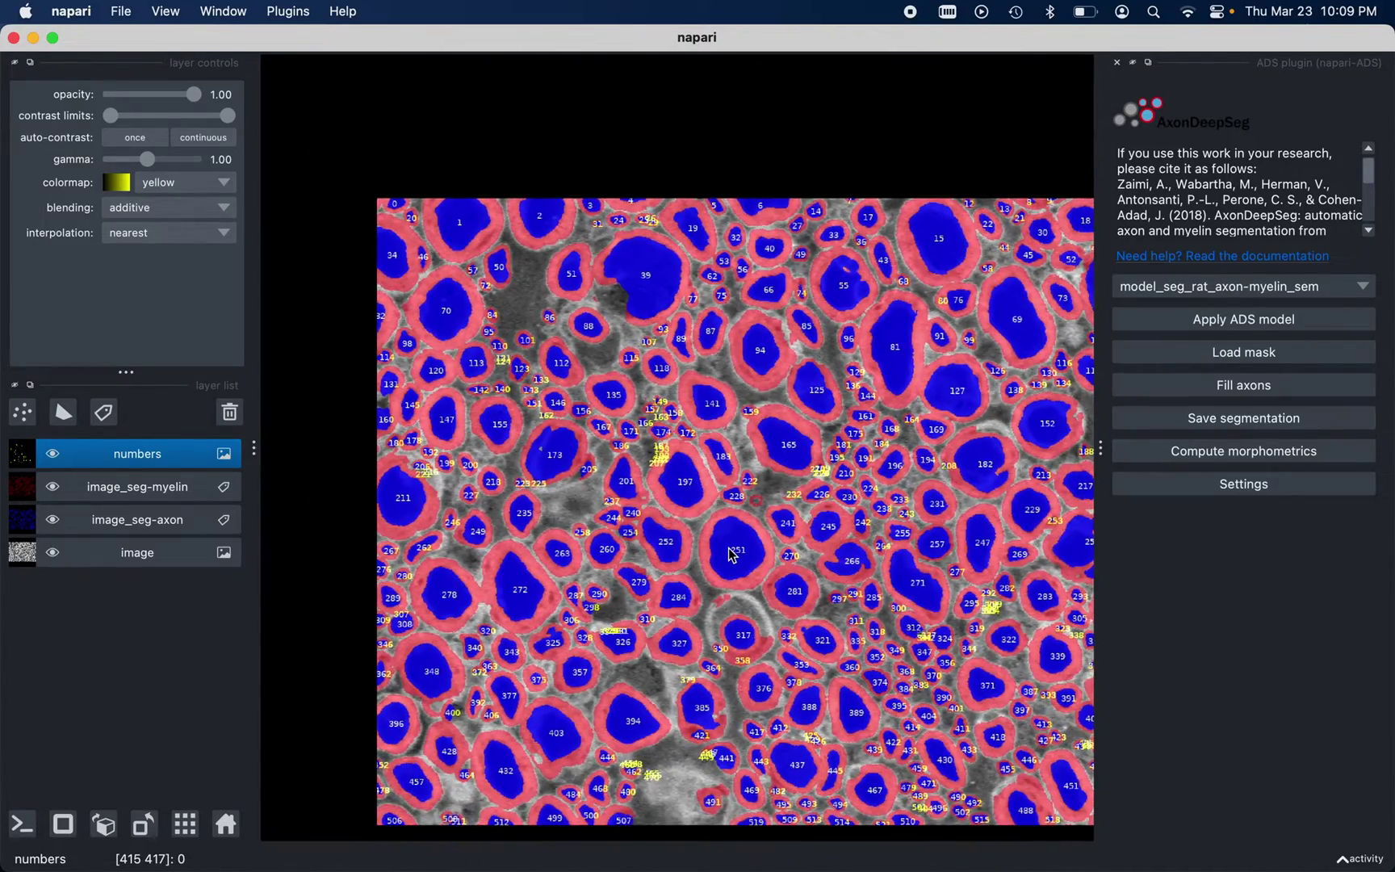
{"action": "scroll", "coordinate": [733, 553], "scroll_direction": "up", "scroll_amount": 1}
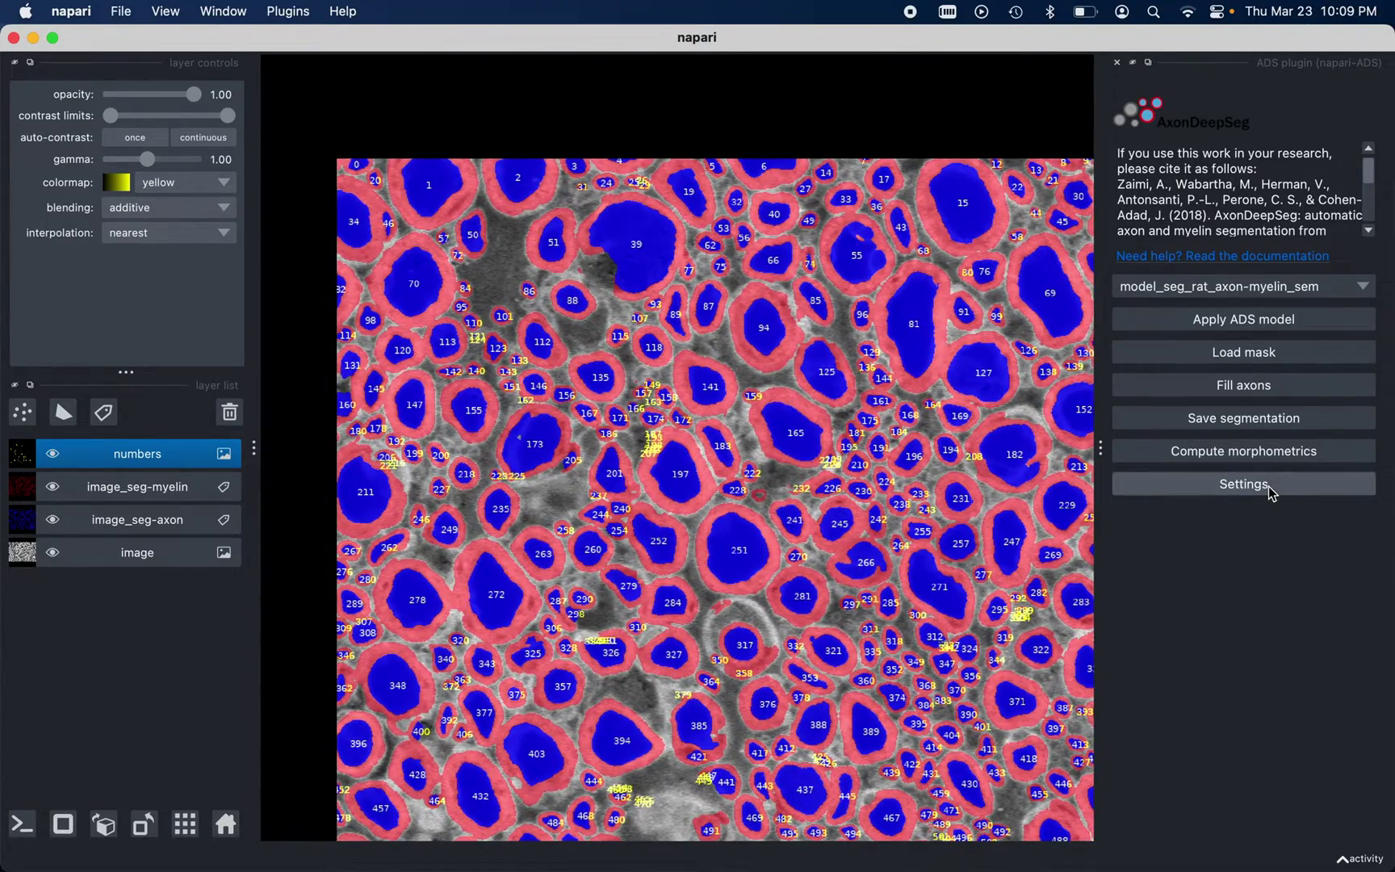
{"action": "left_click", "coordinate": [1268, 486]}
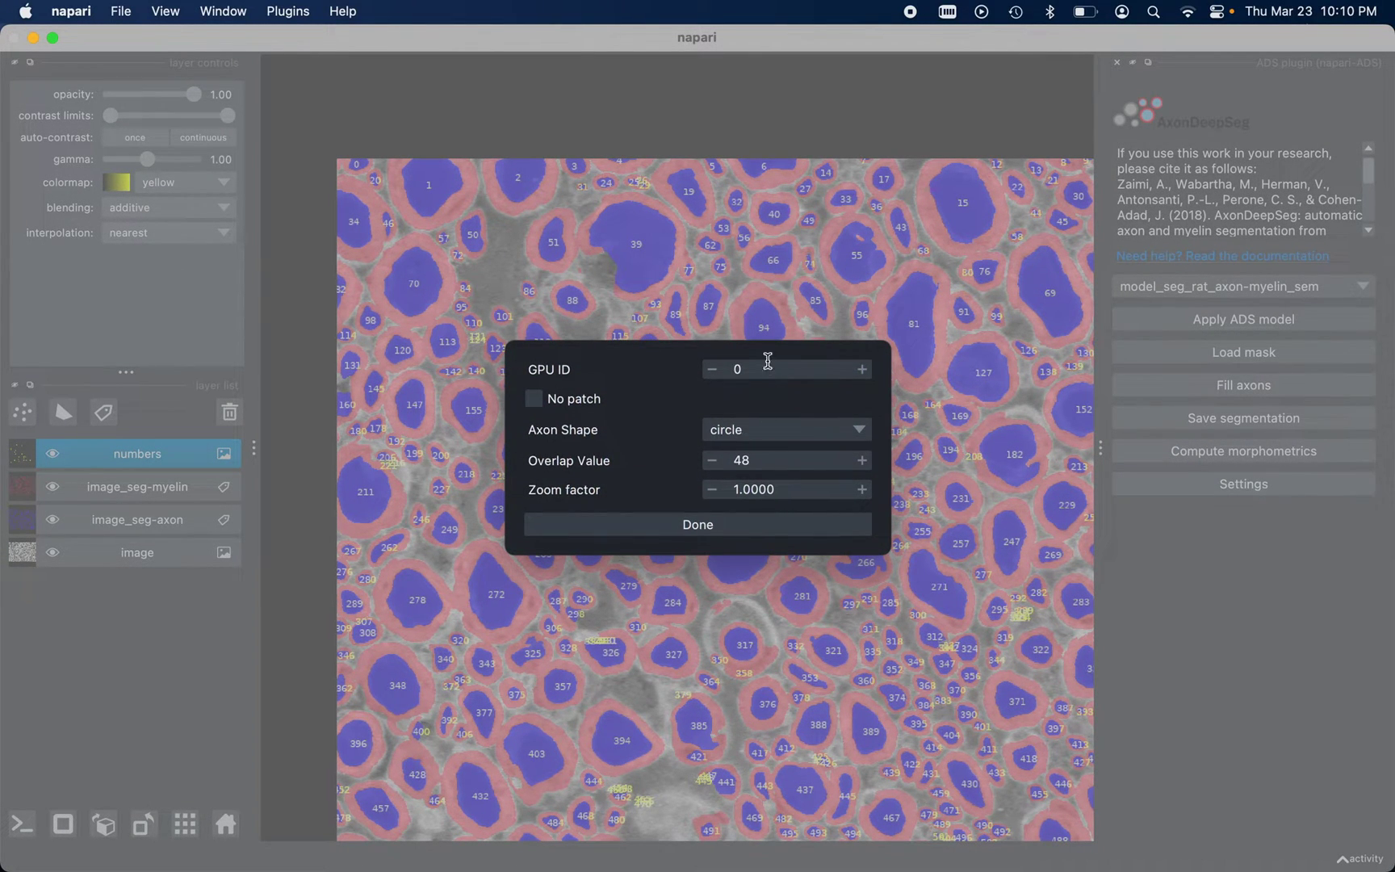
{"action": "left_click", "coordinate": [766, 435]}
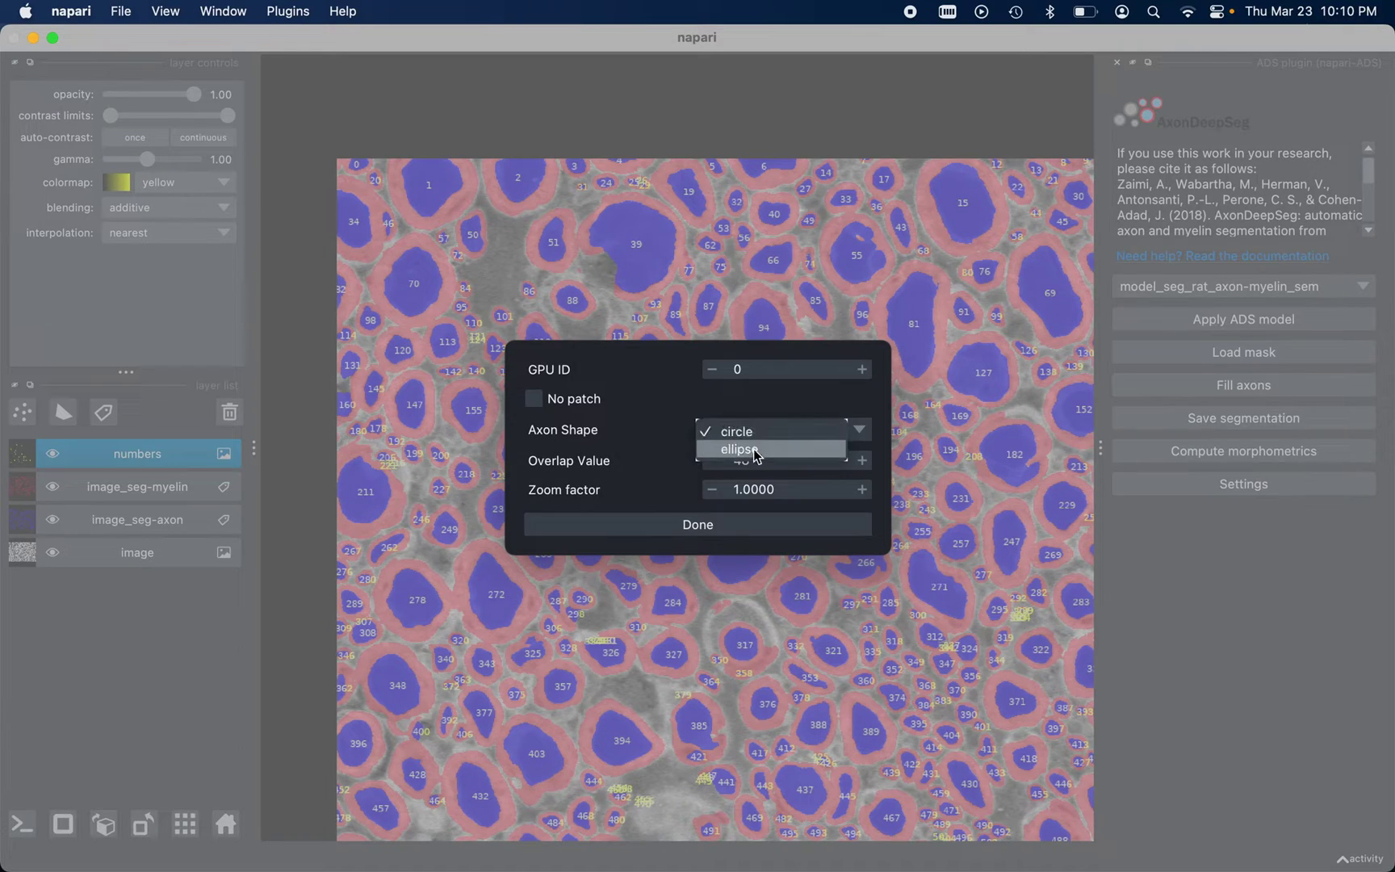
{"action": "left_click", "coordinate": [864, 433]}
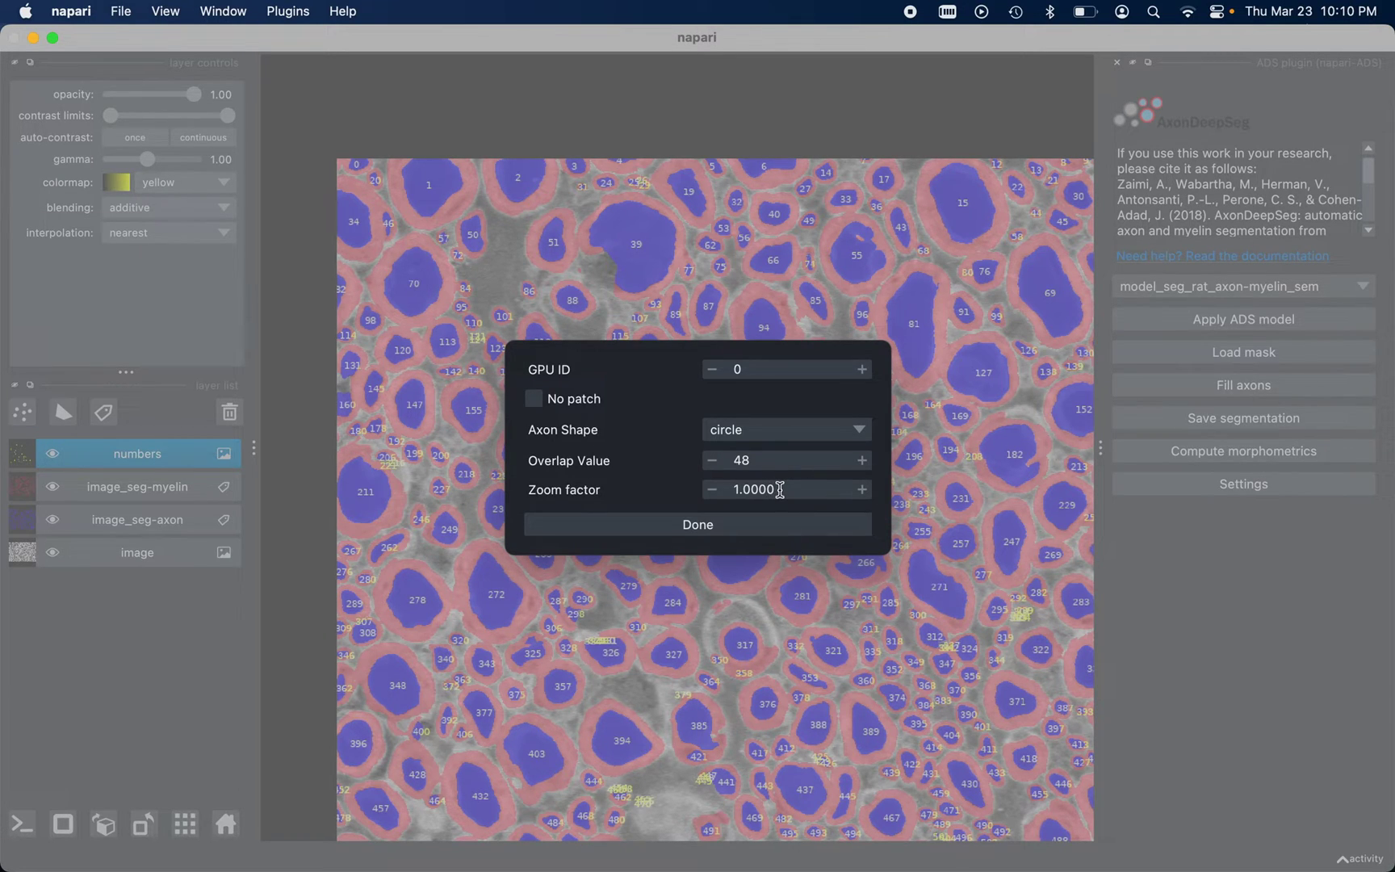
{"action": "left_click", "coordinate": [735, 521]}
{"action": "left_click", "coordinate": [672, 526]}
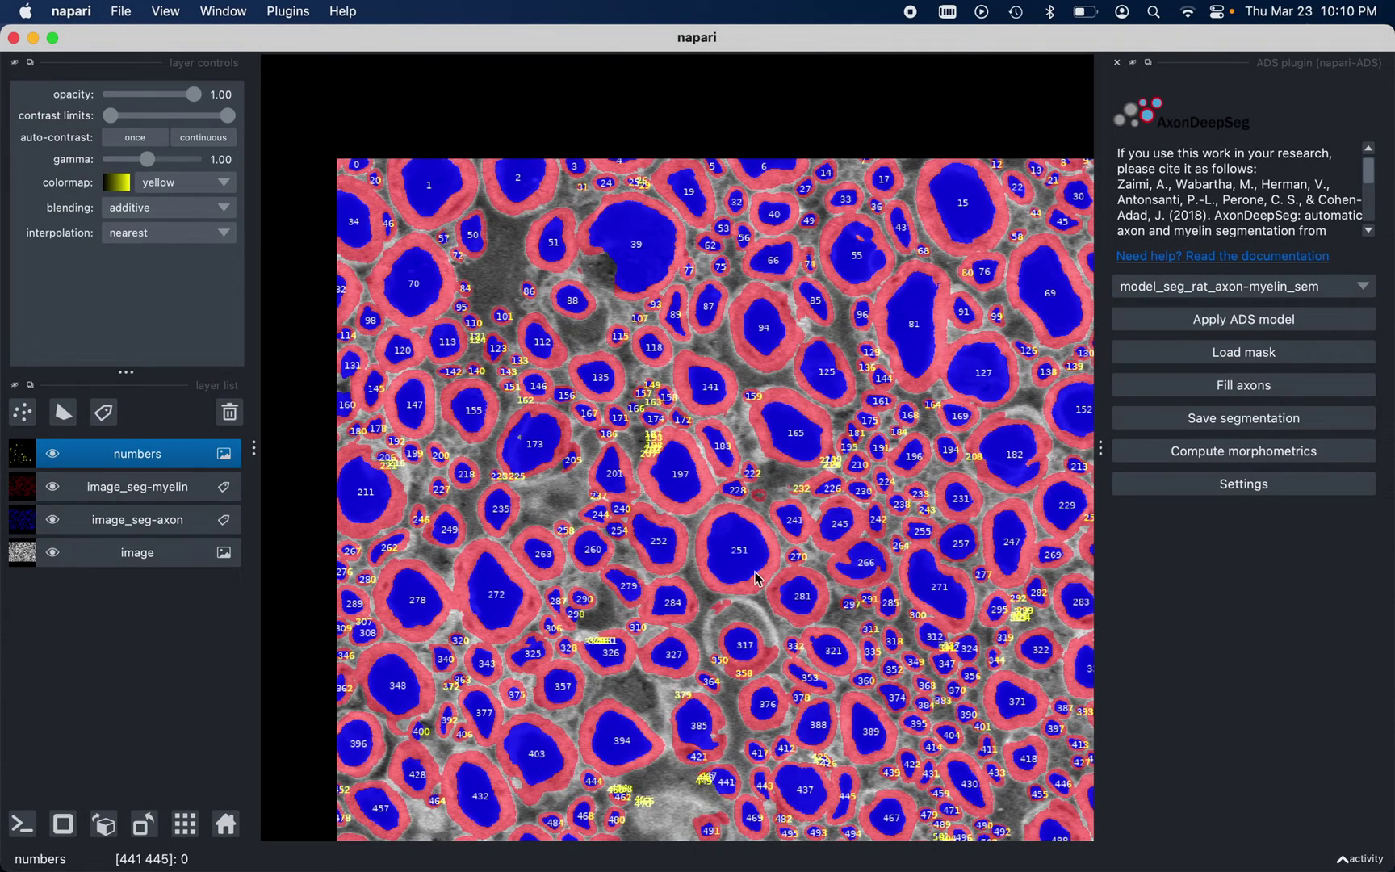